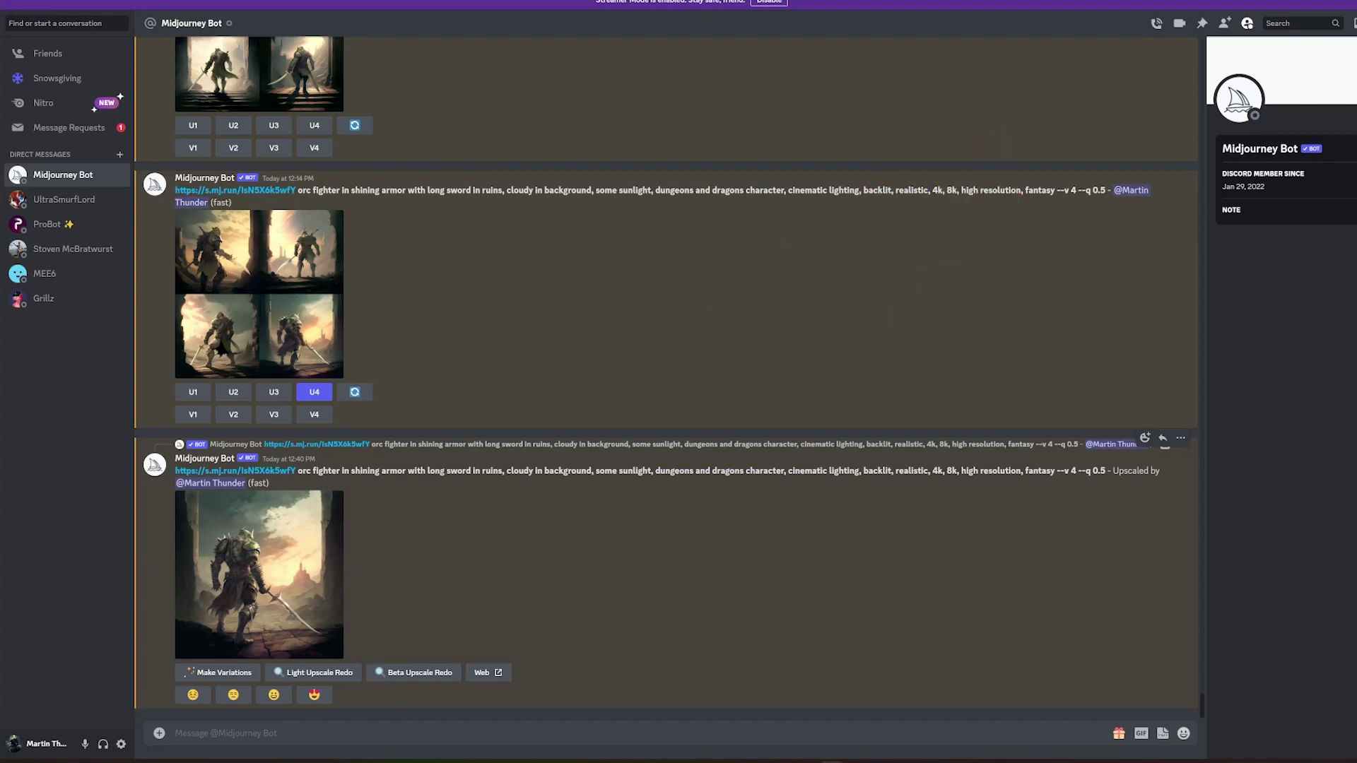
Scroll up to review the earlier orc fighter grid and upscaled orc image
scroll(664, 424, up, 4)
click(258, 308)
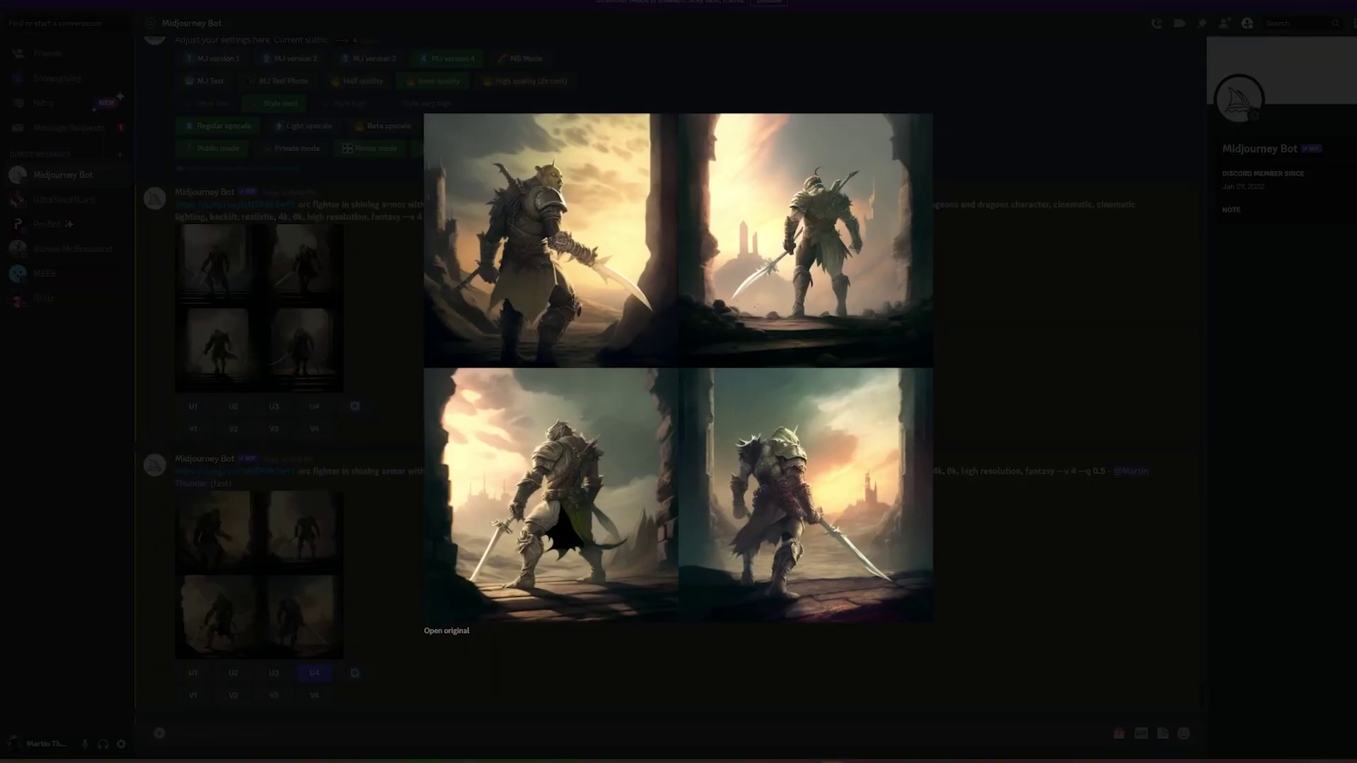
key(Escape)
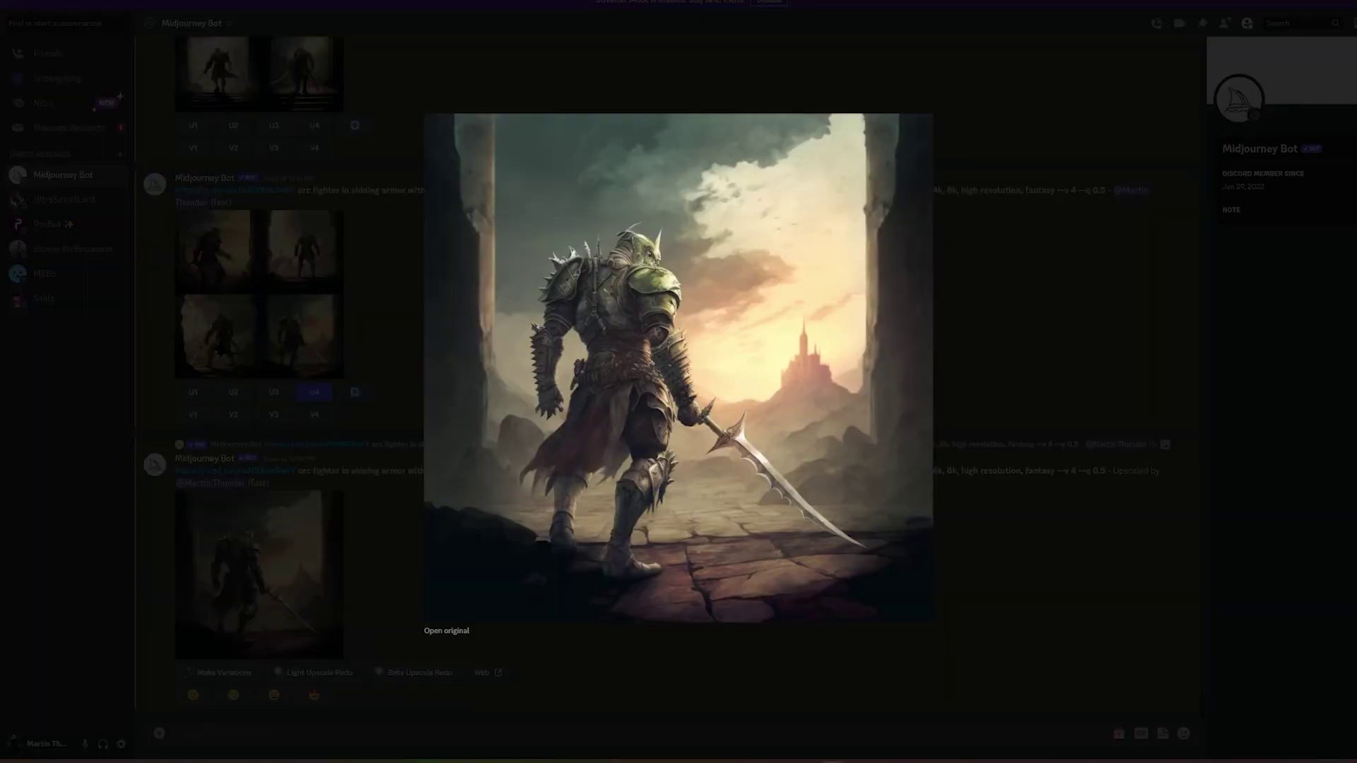
key(Escape)
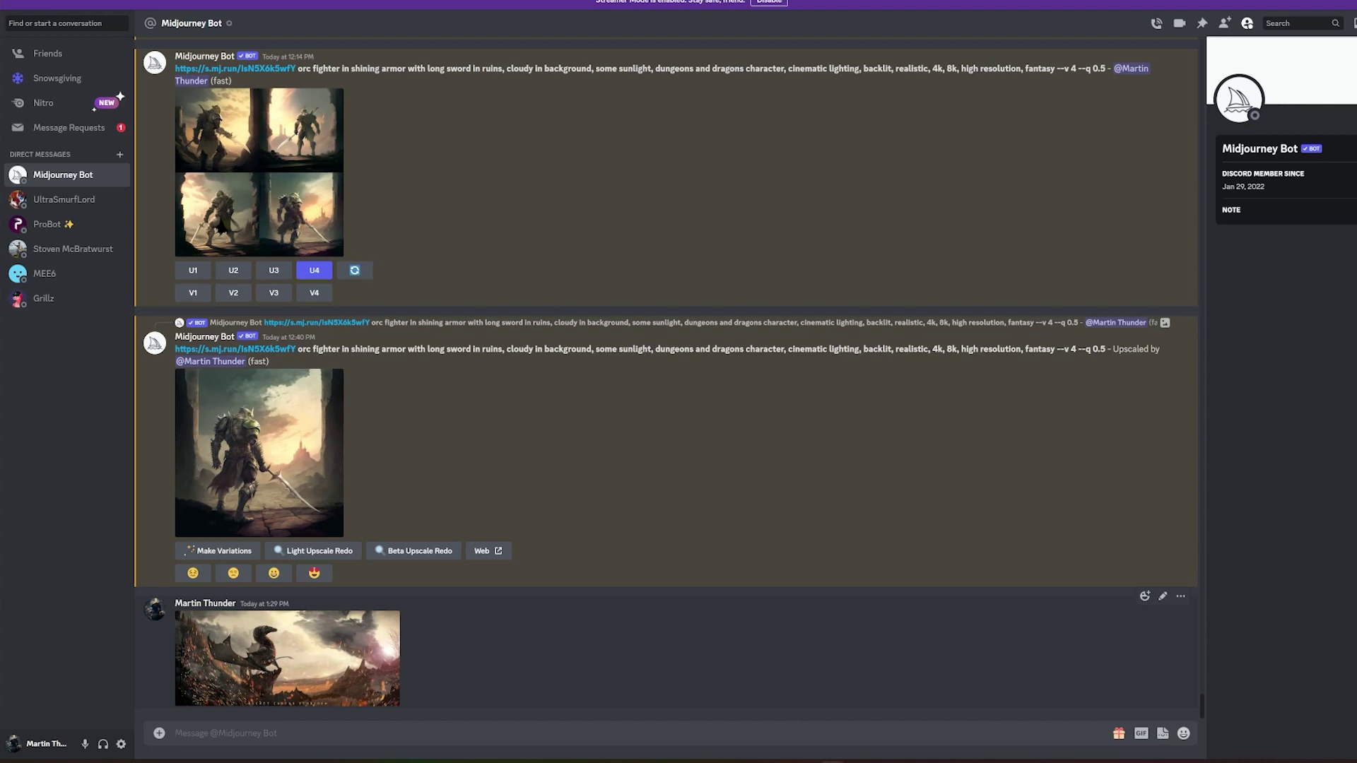
Copy the link of the uploaded dragon reference image
click(287, 658)
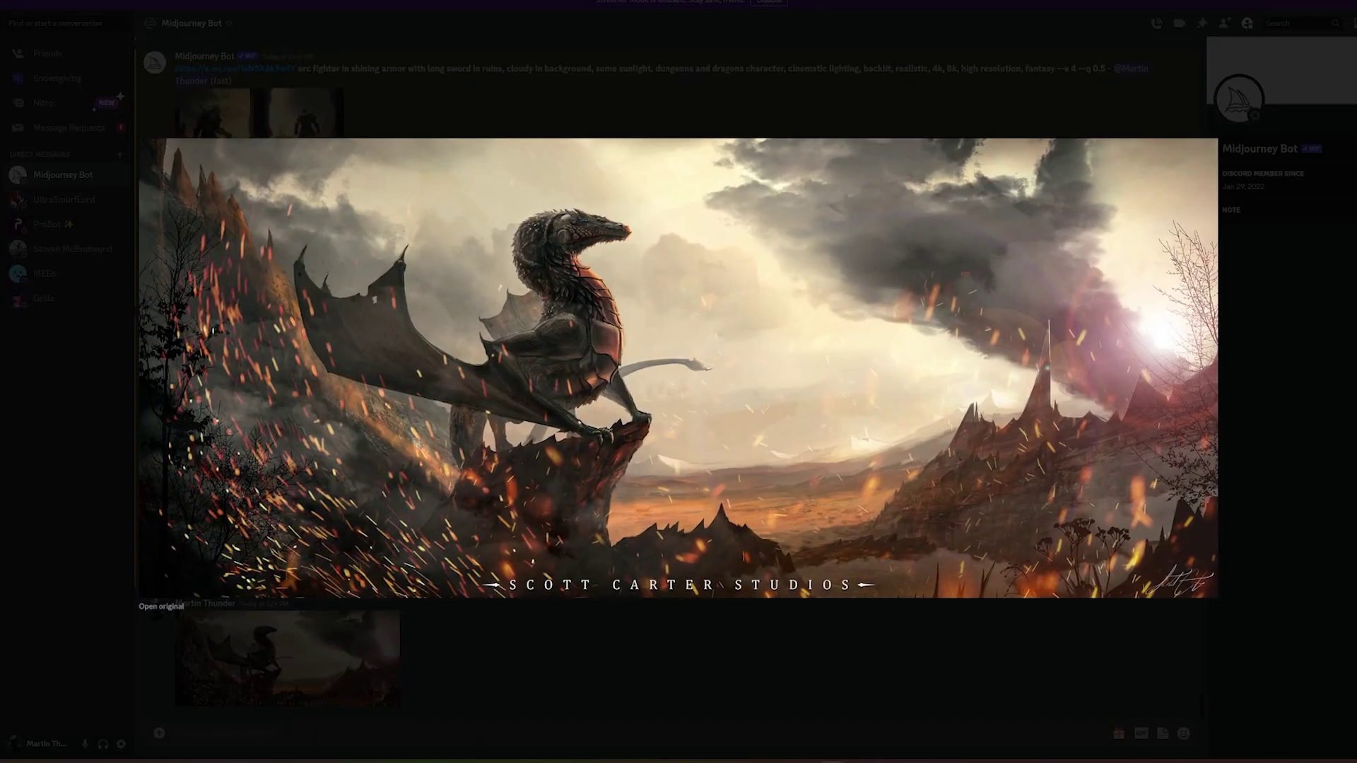
right_click(724, 341)
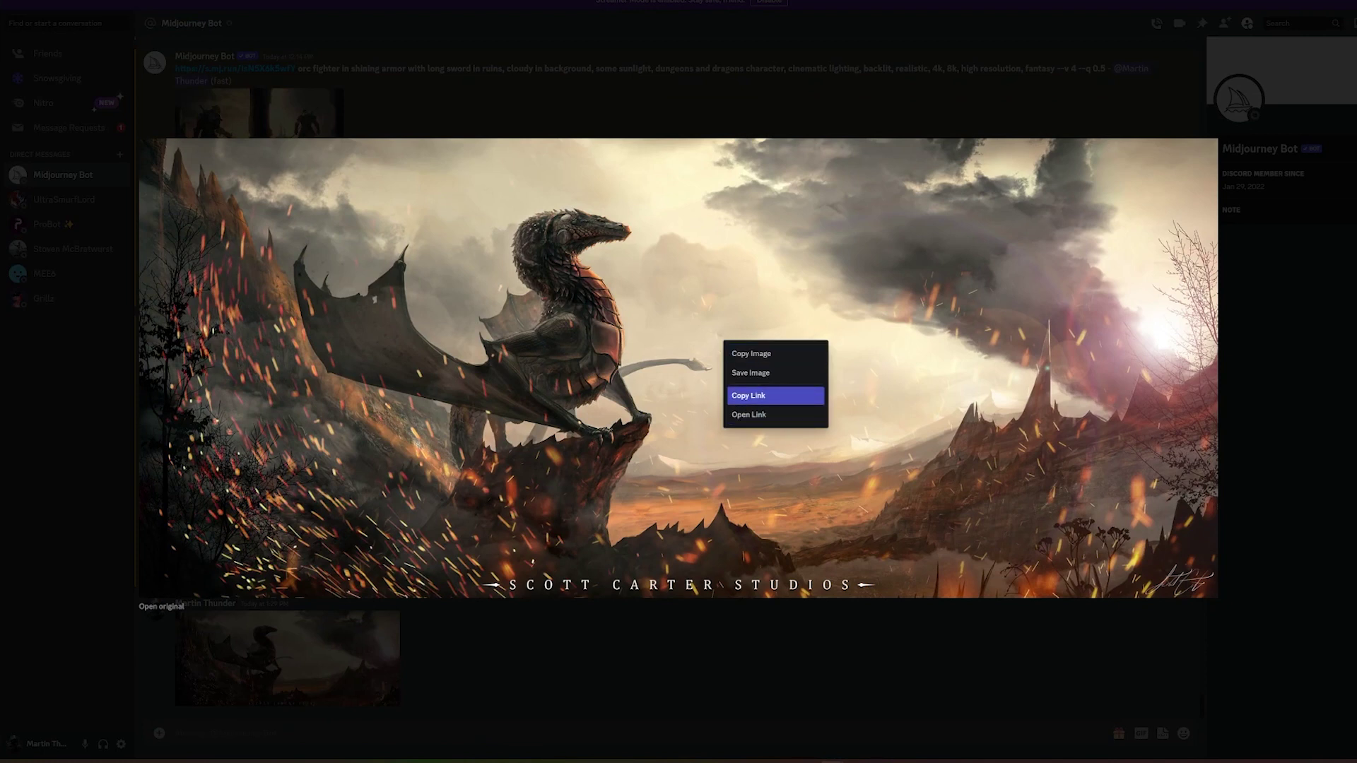
click(775, 395)
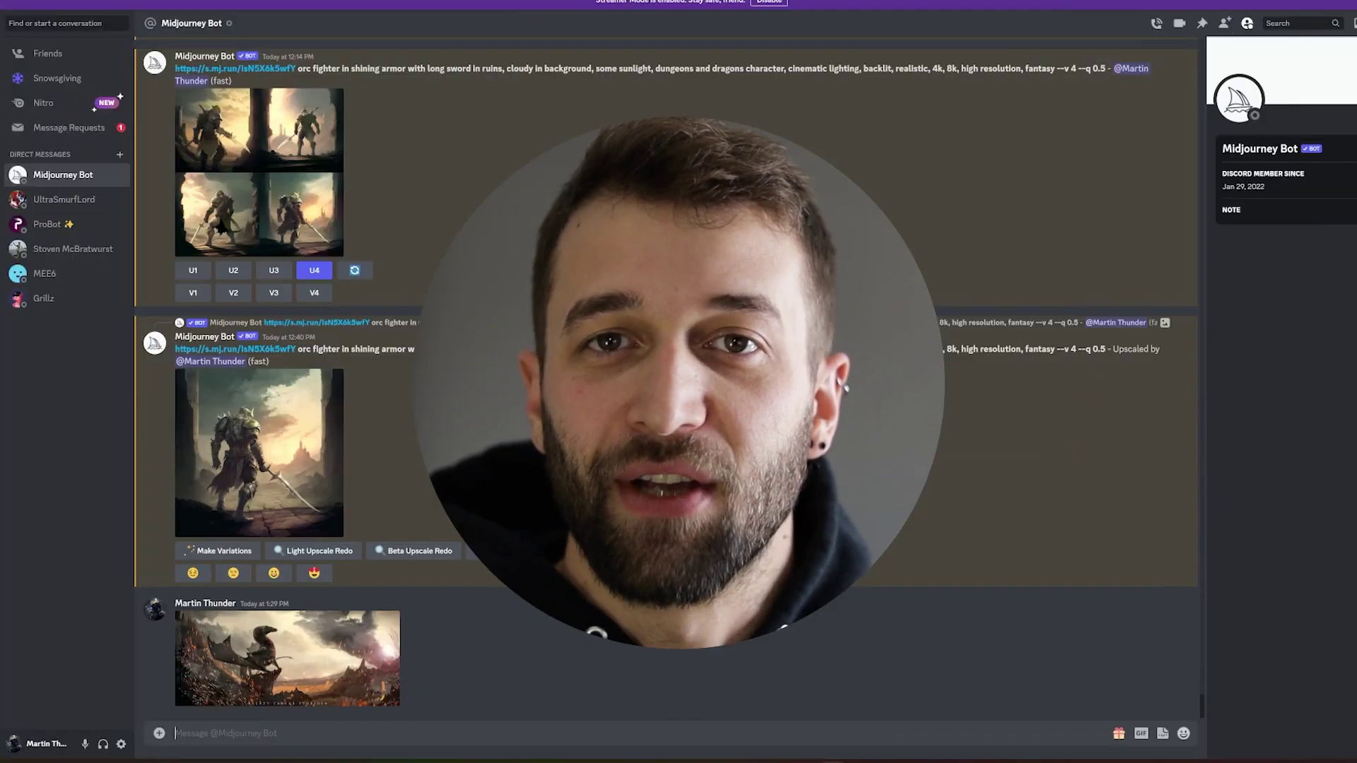
Start an /imagine prompt with the copied dragon image link
text(/)
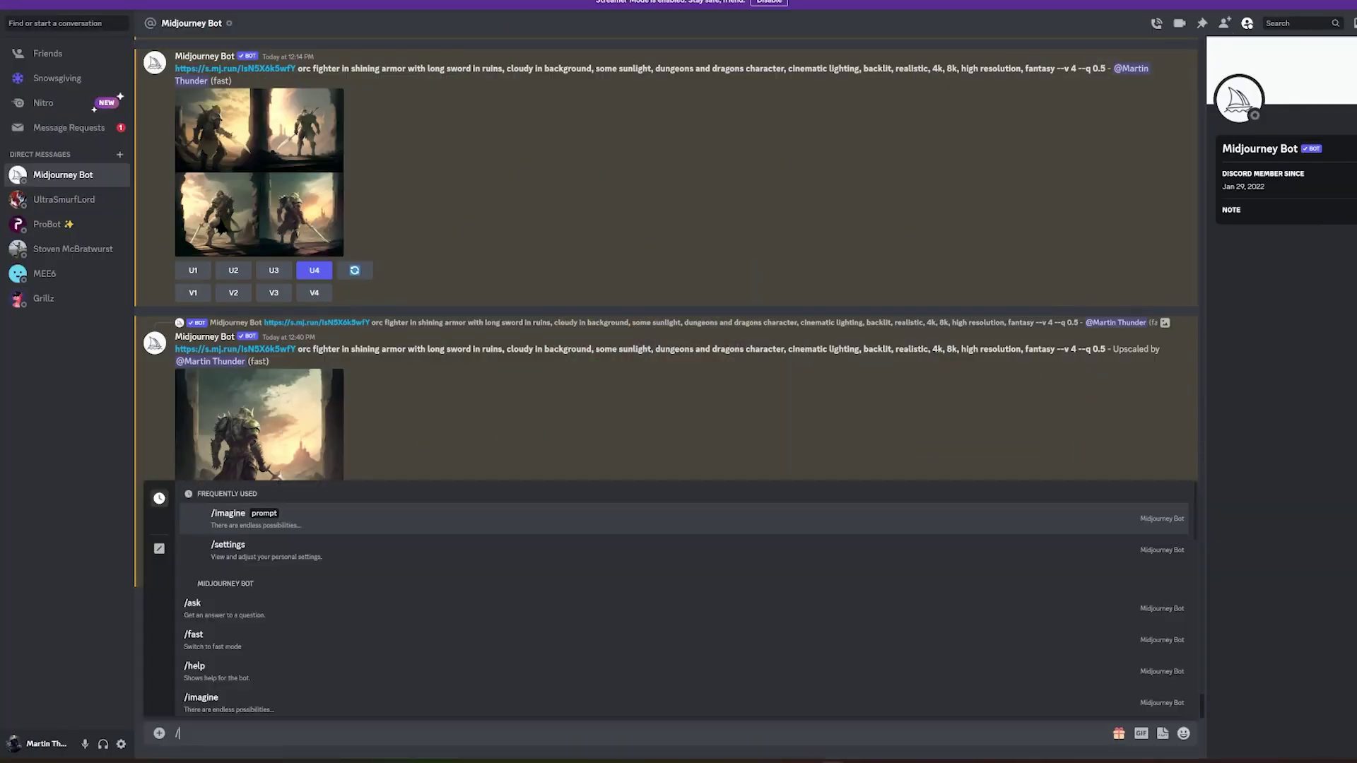
text(imagine)
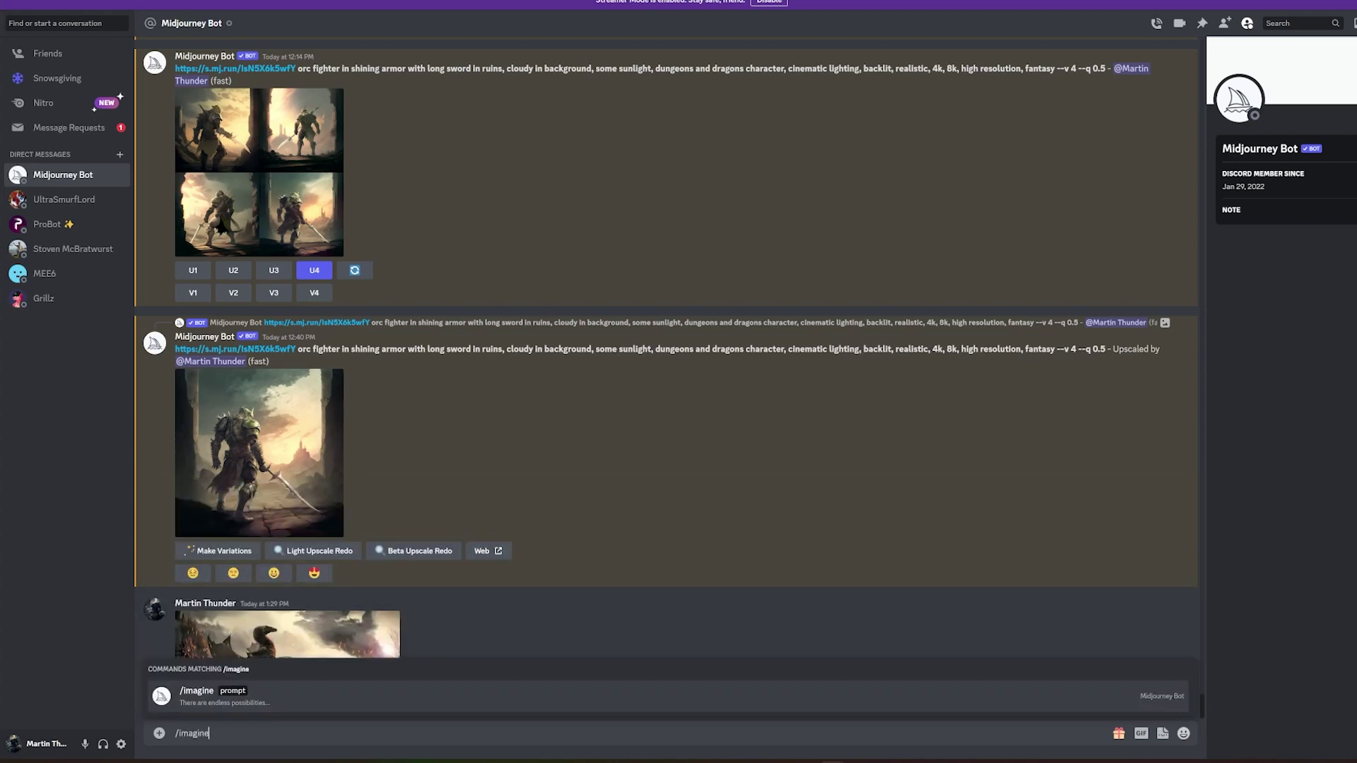
key(Tab)
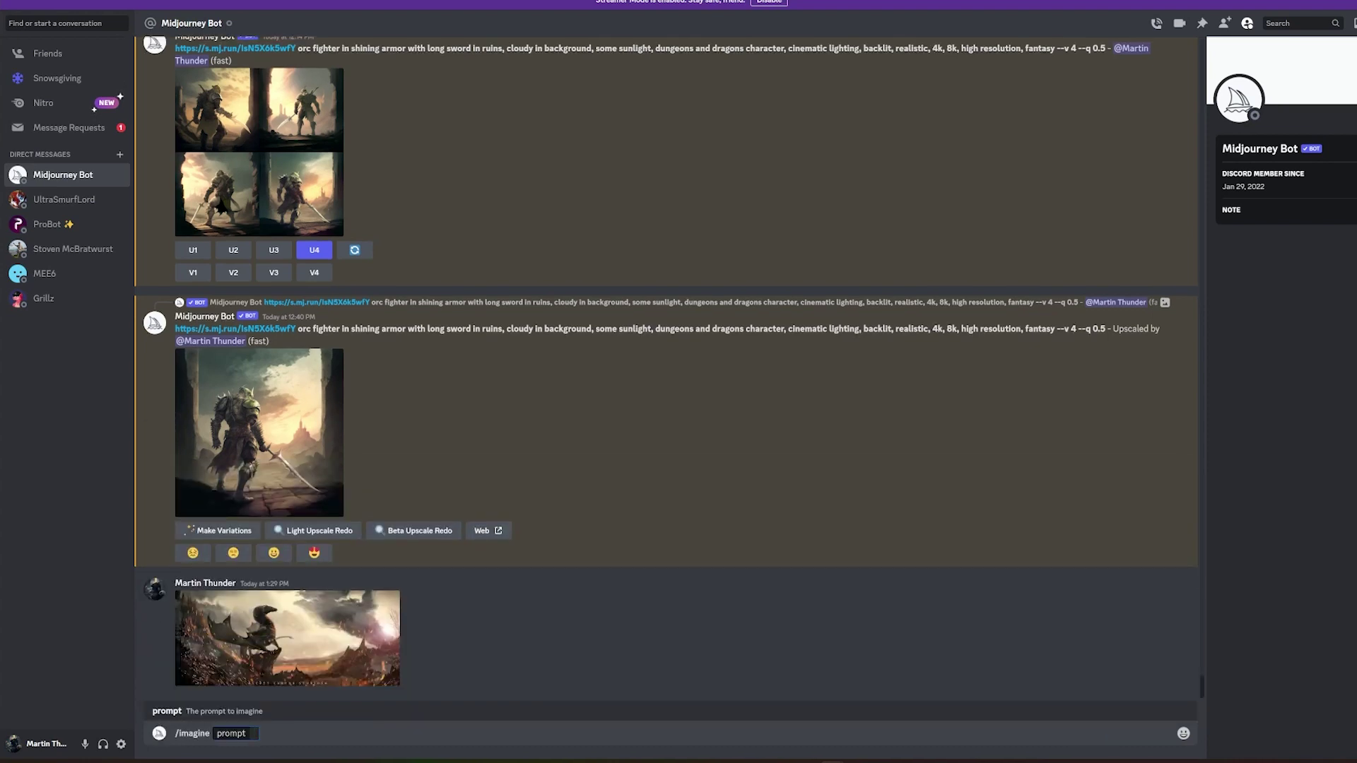
key(ctrl+v)
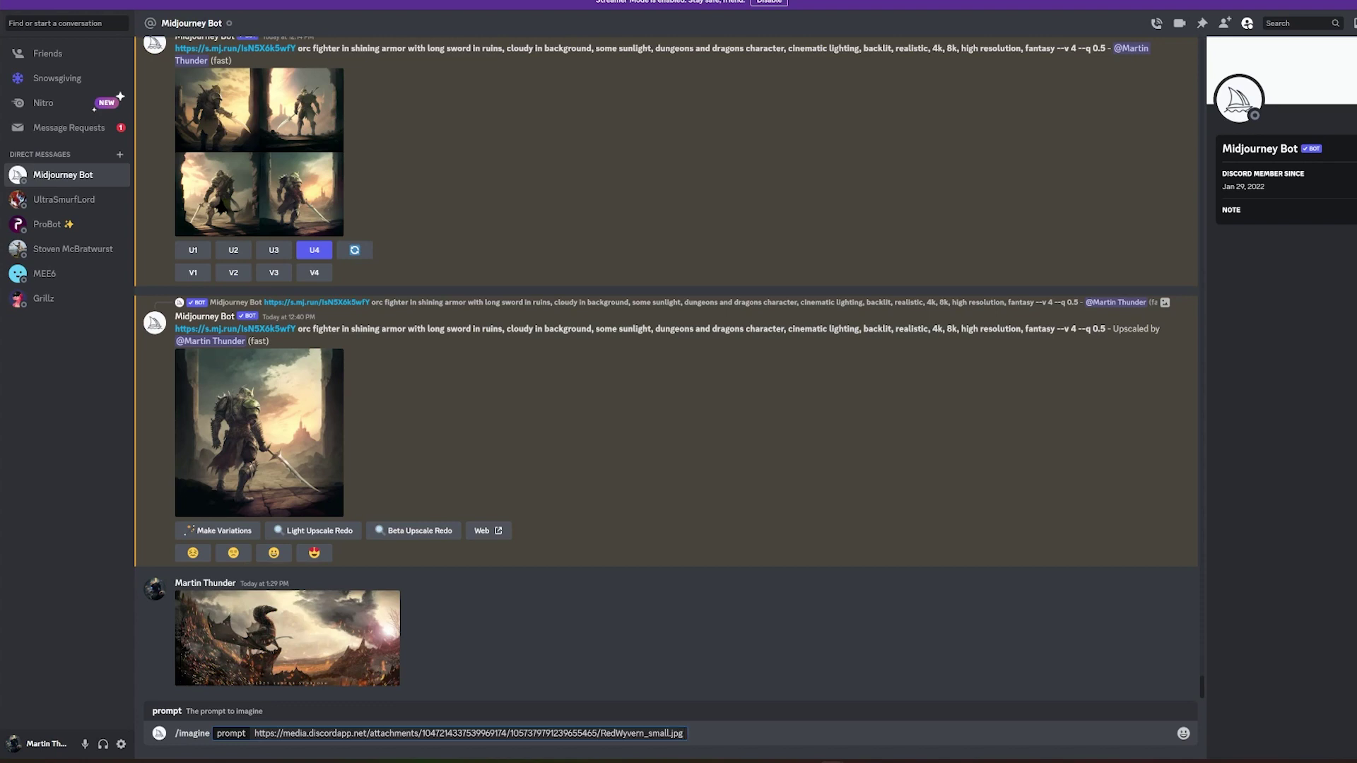
Add 'wyvern perched in mountainous terrain, with smoke and fire --ar 3:2 --iw' to the prompt
text(wyvern in mountainous terrain, with smo)
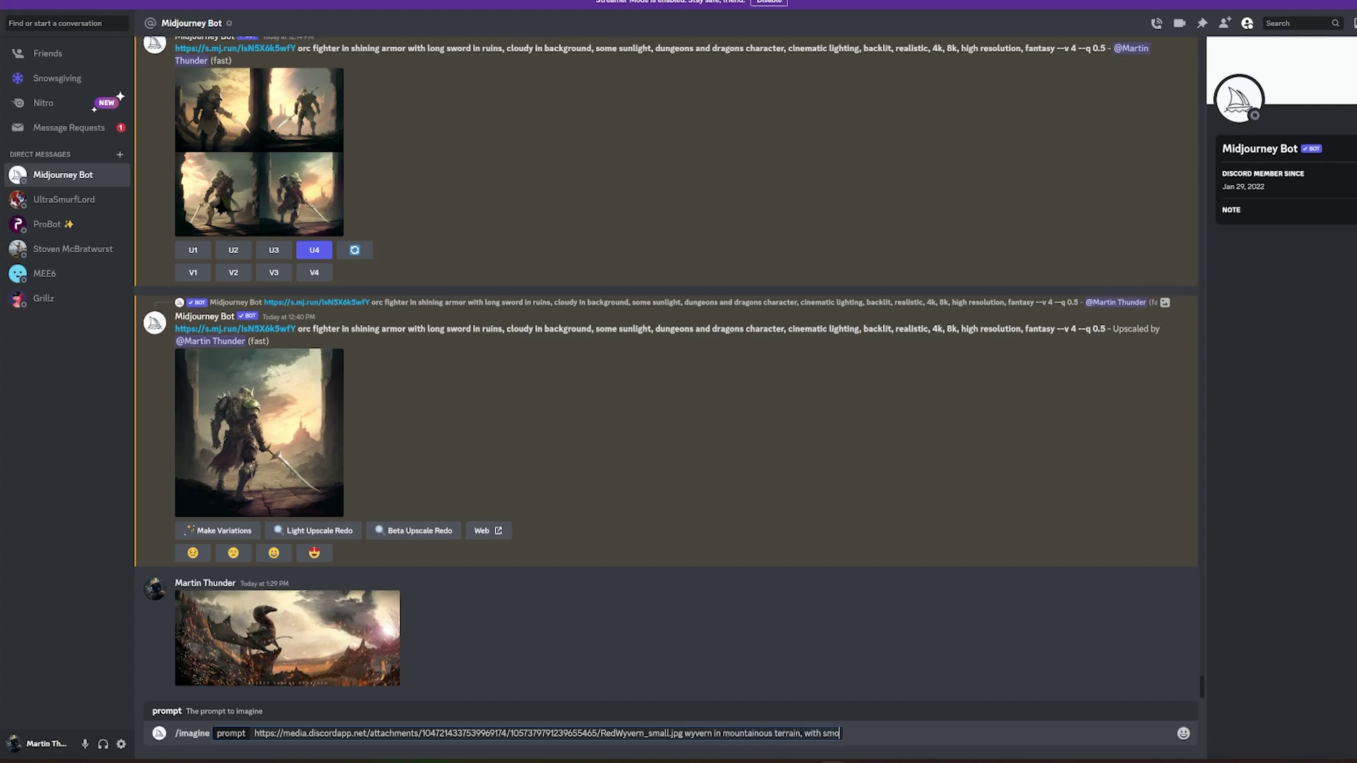
text(ke and fire)
click(711, 732)
text(pre)
key(BackSpace)
key(BackSpace)
text(erched)
key(End)
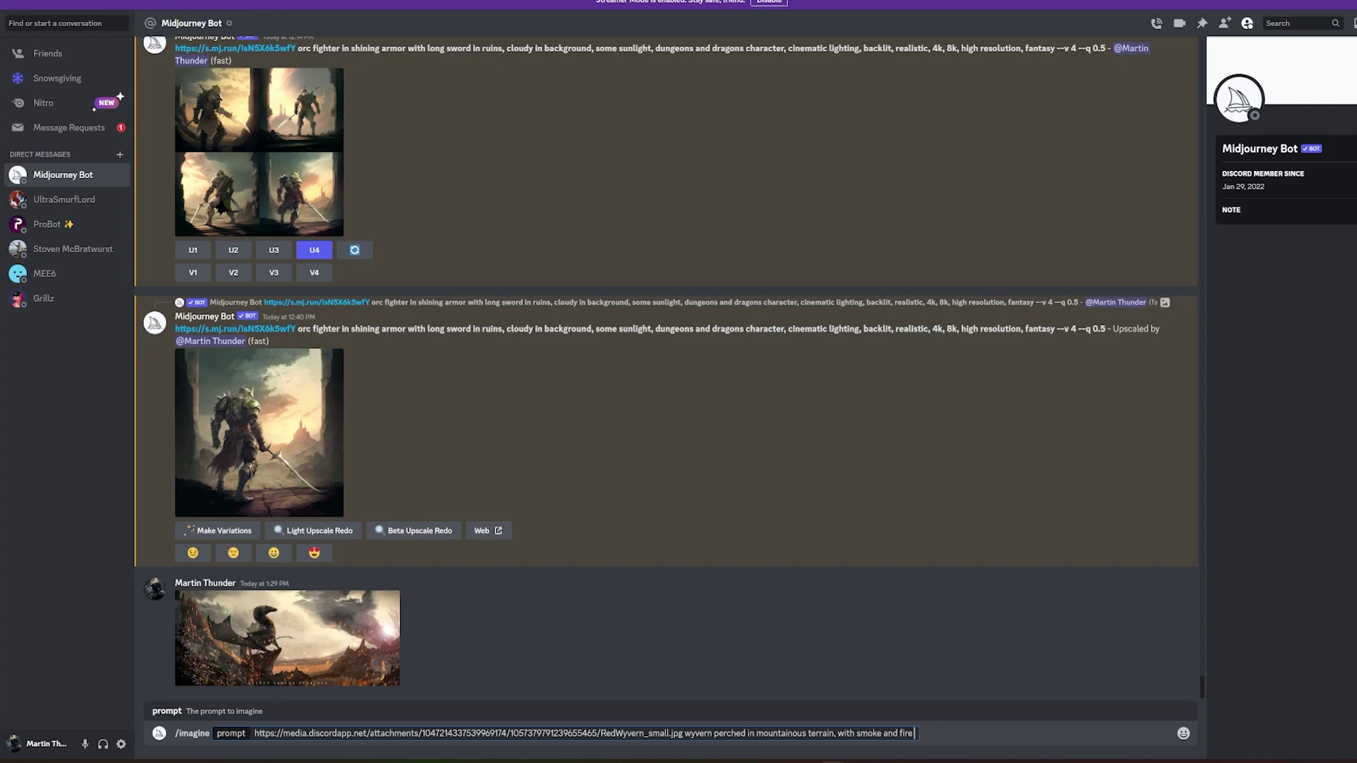
text(--ar 3:2 --iw)
Drop the unfinished --iw, submit the 3:2 wyvern prompt, and inspect the finished grid
key(BackSpace)
key(BackSpace)
key(BackSpace)
key(BackSpace)
key(BackSpace)
key(Return)
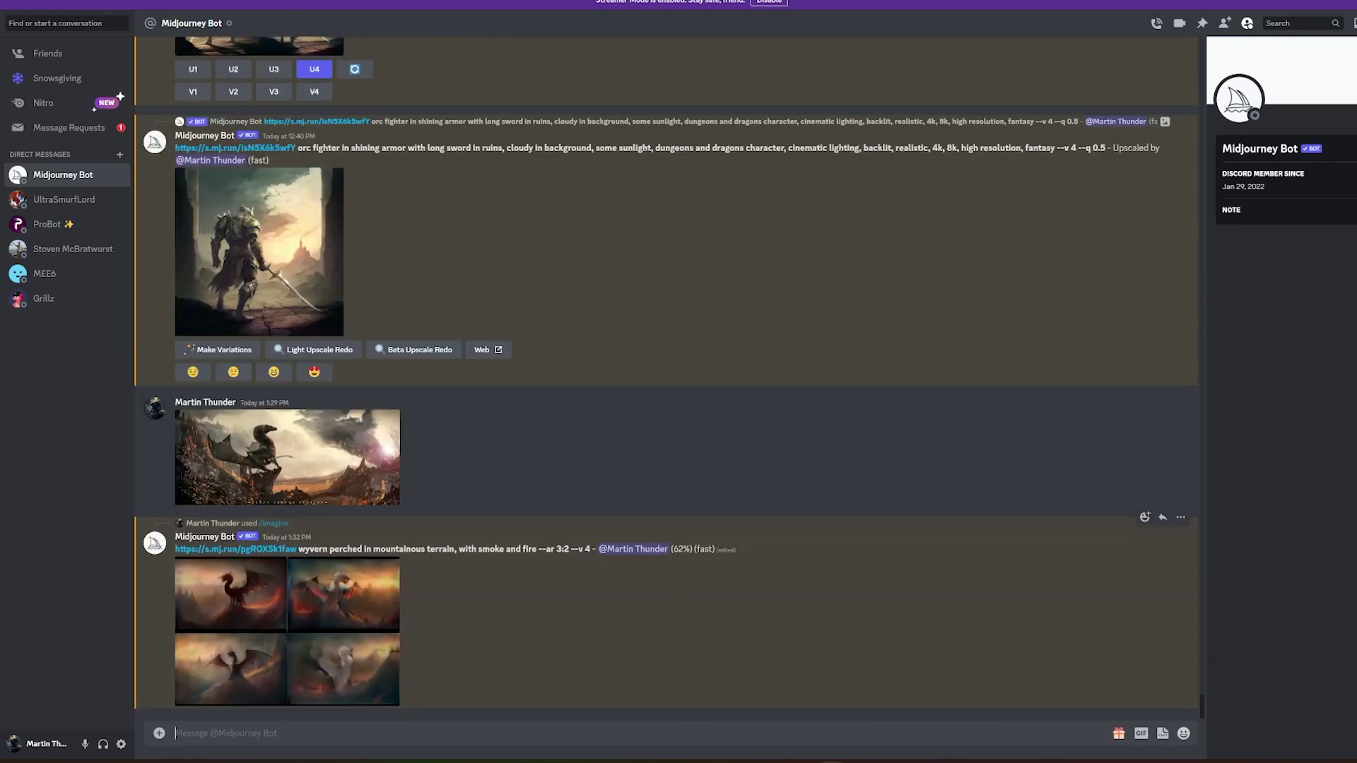
click(280, 625)
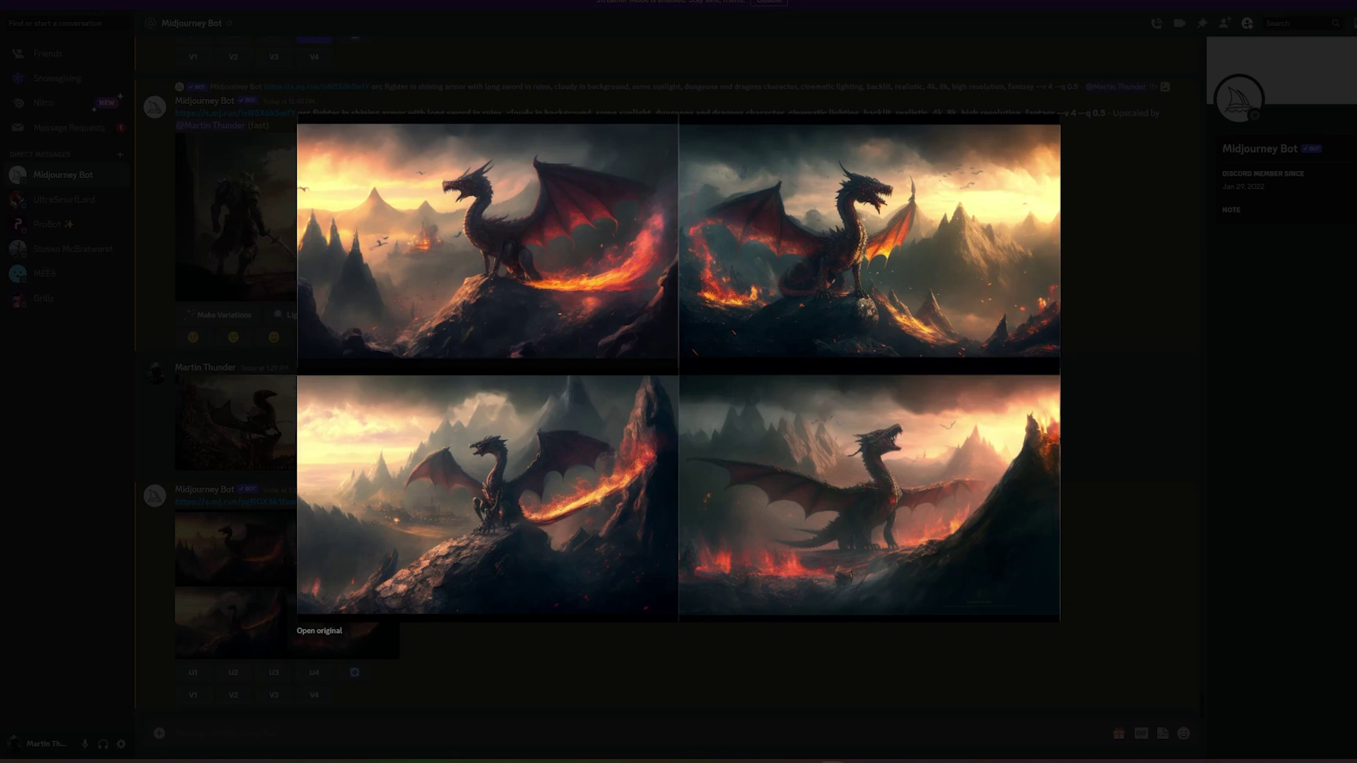
key(Escape)
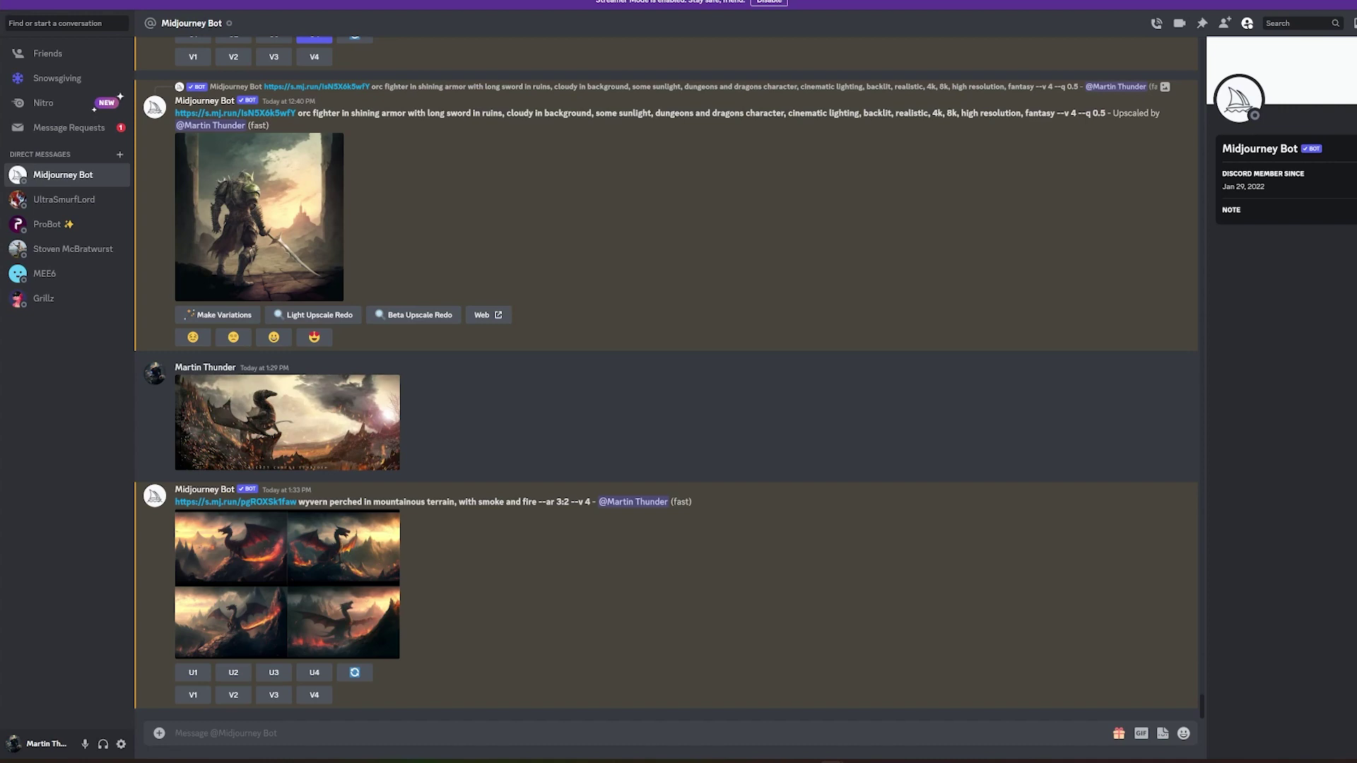
click(159, 733)
Send PoisonWyvern_withoutlogo.jpg to the chat and copy its image link
click(191, 689)
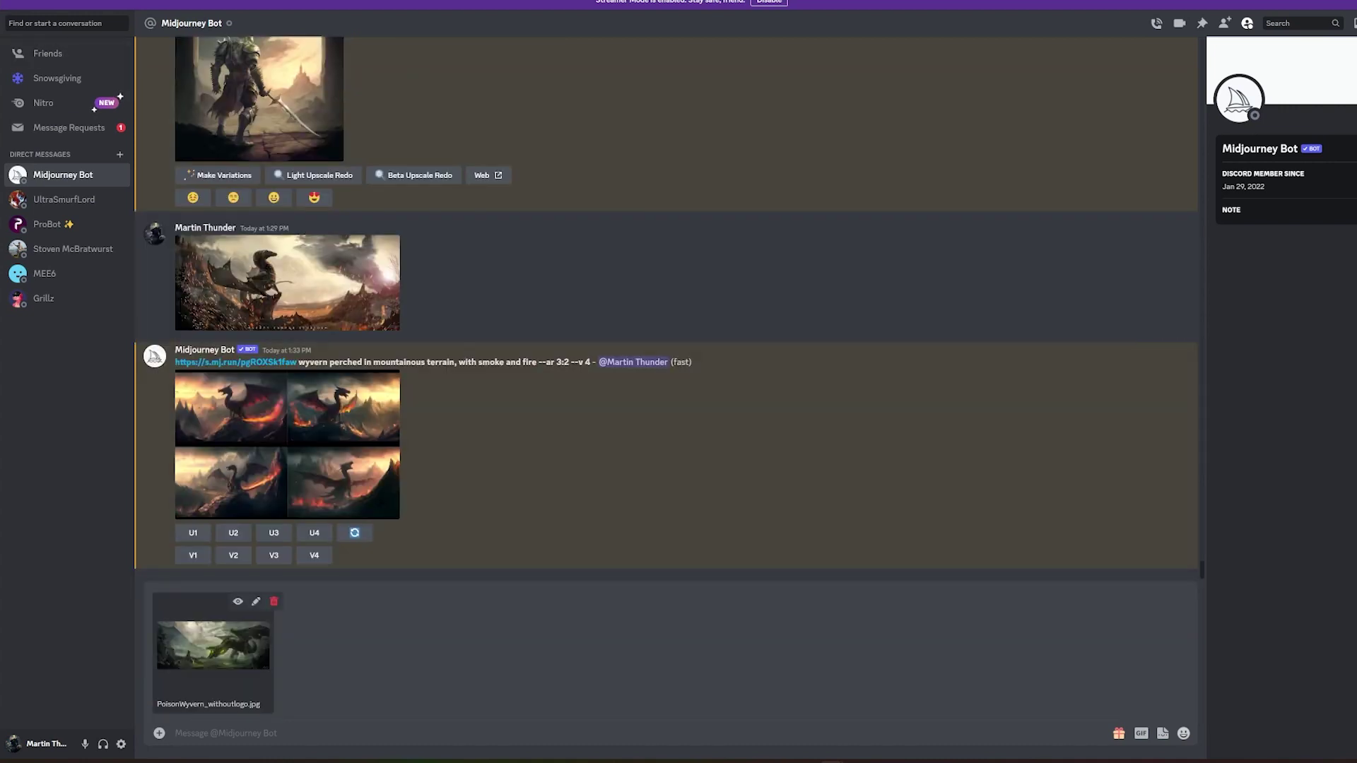
key(Return)
click(287, 659)
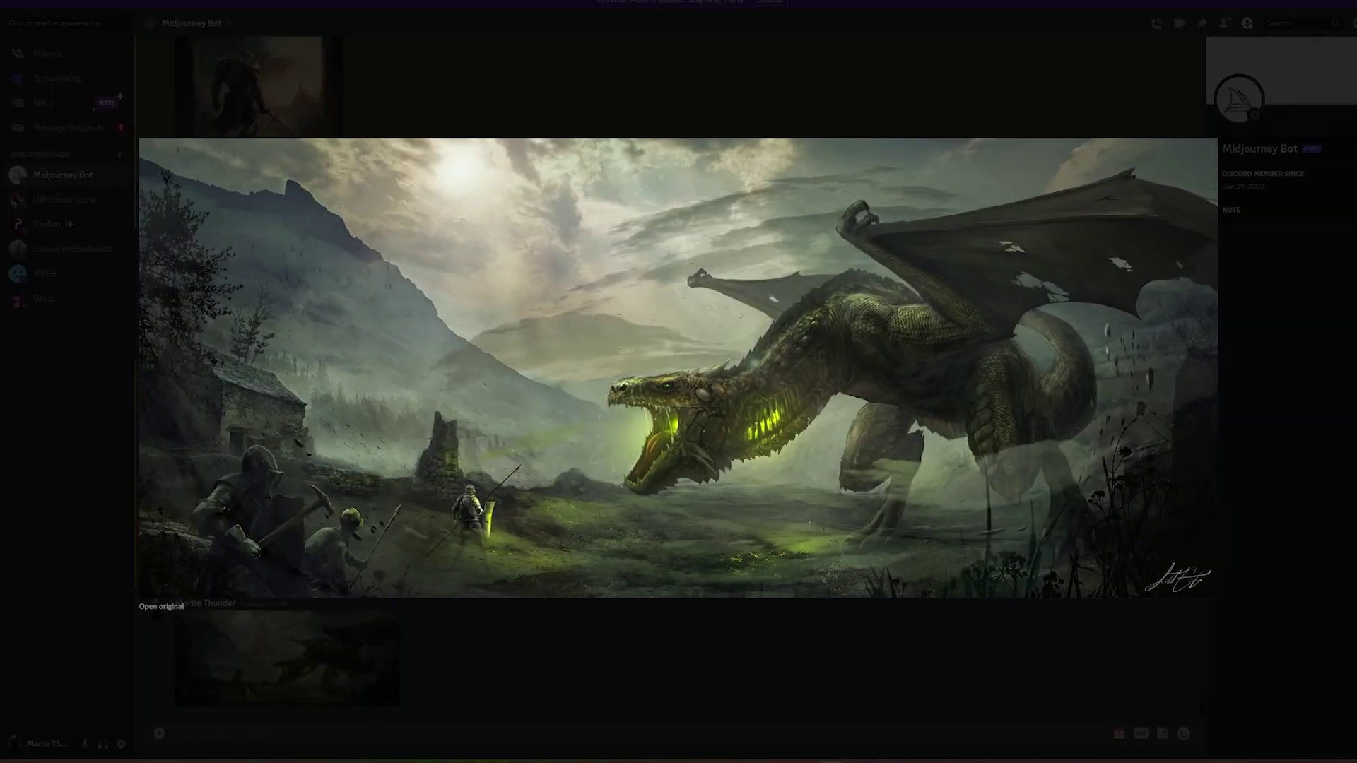
right_click(779, 357)
click(830, 412)
key(Escape)
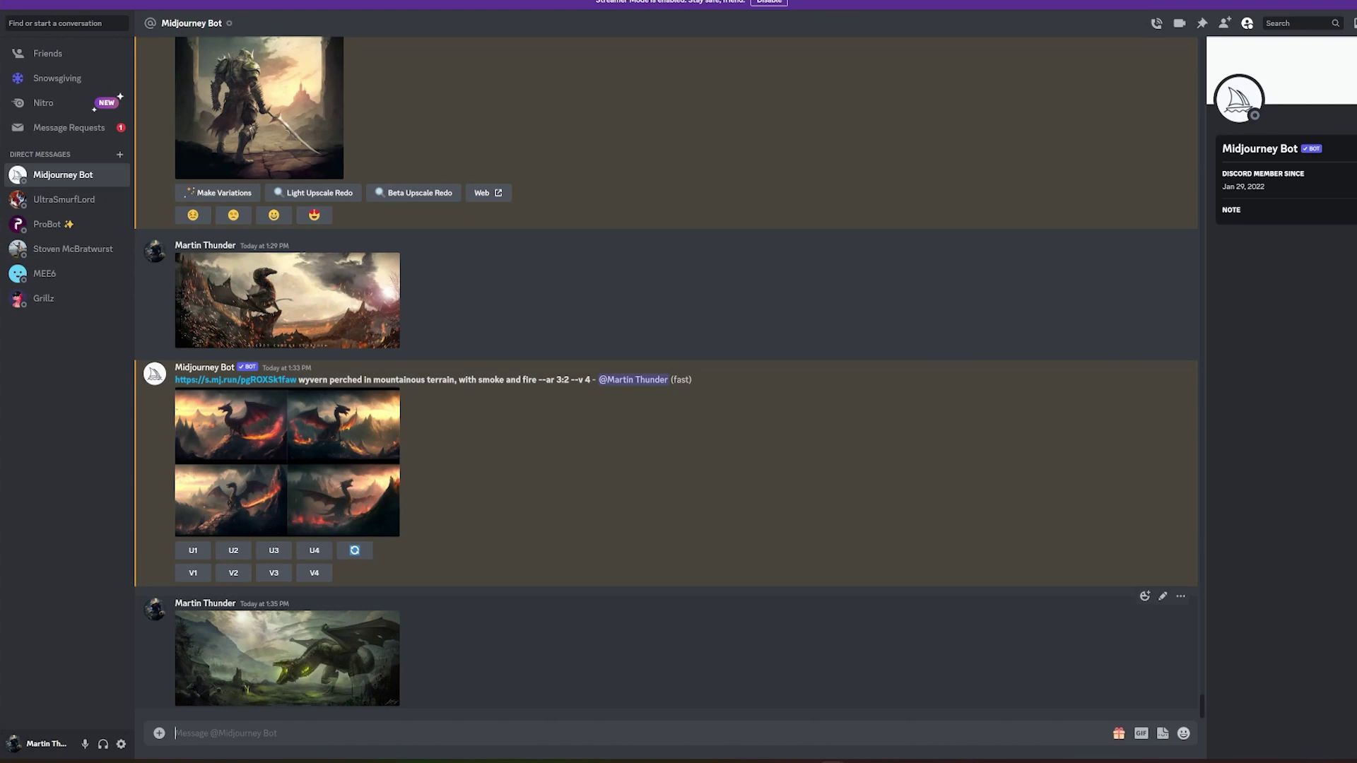
Submit /imagine with the link plus 'undead wyvern, dragon, poison breath, attacking knights, dark and moody, cinematic'
text(/imagine)
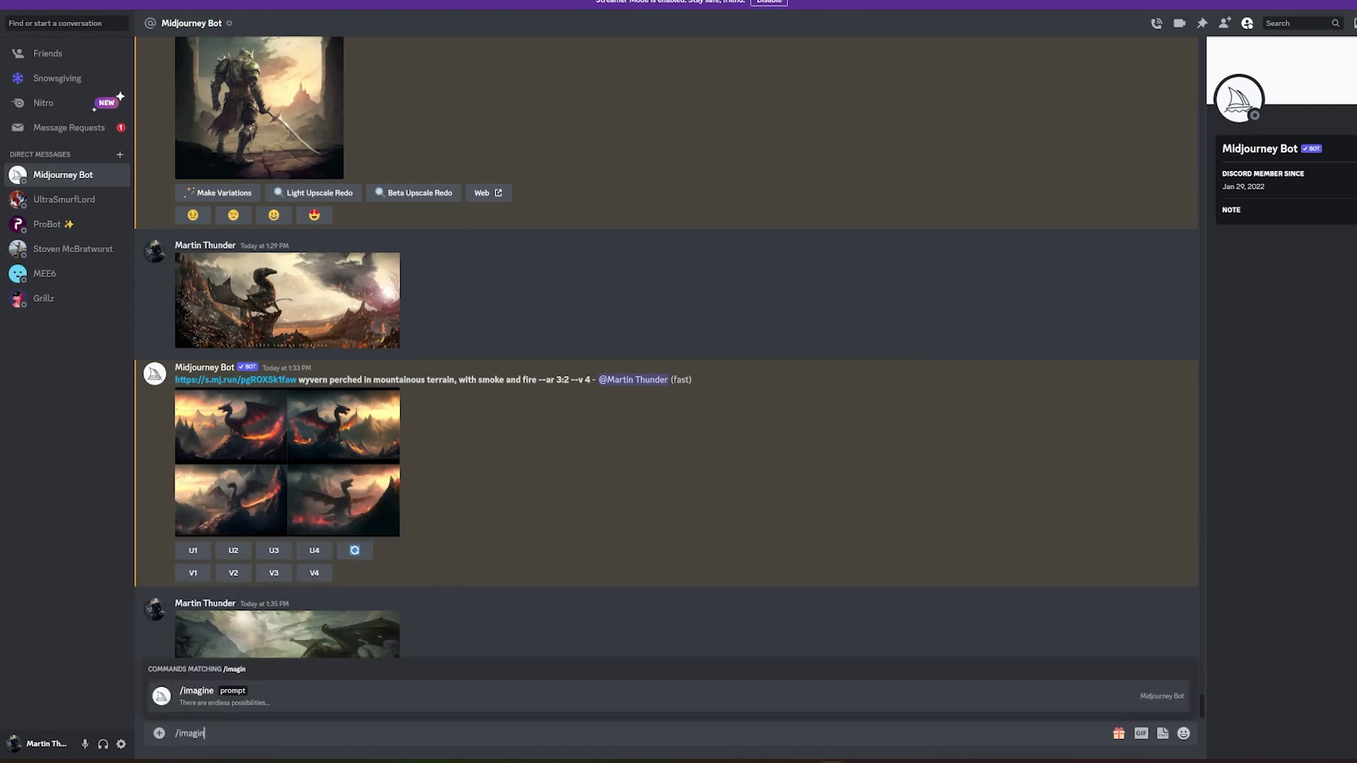
key(Tab)
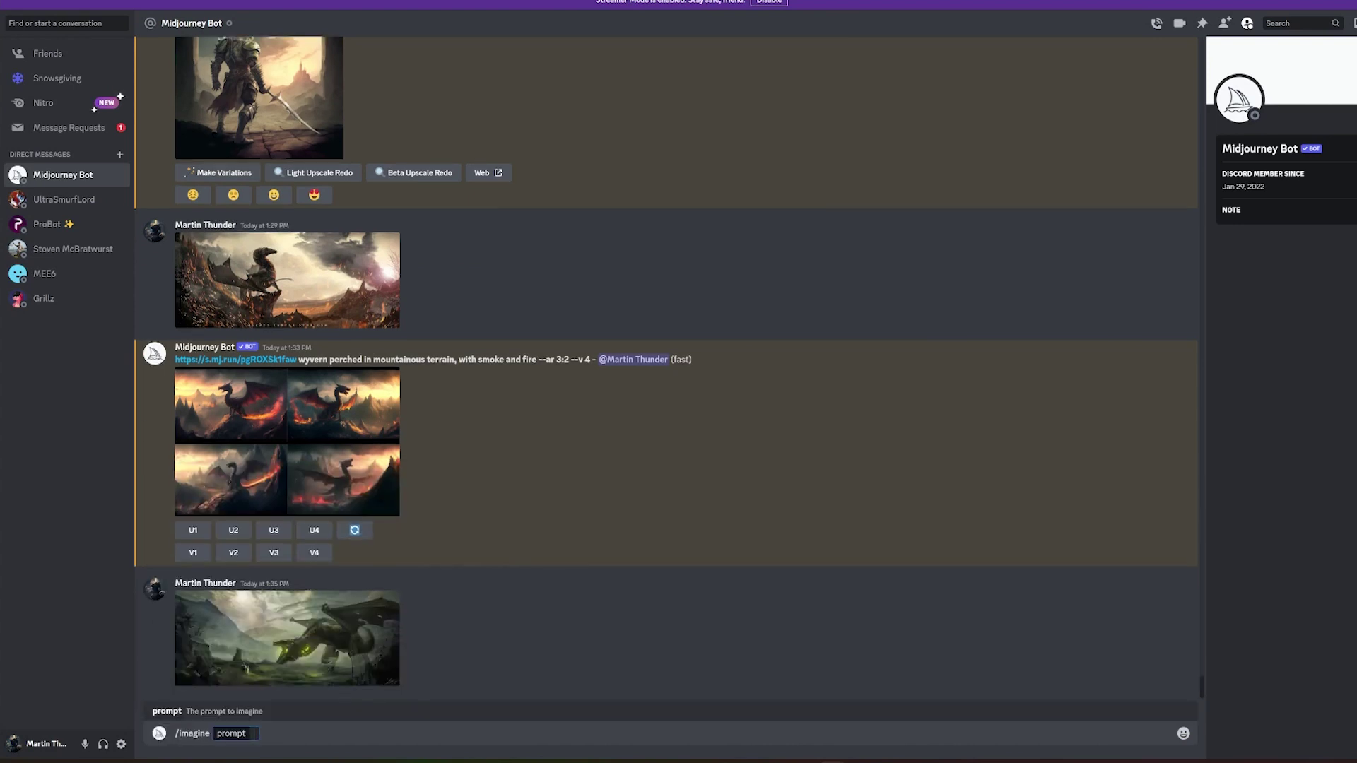
key(ctrl+v)
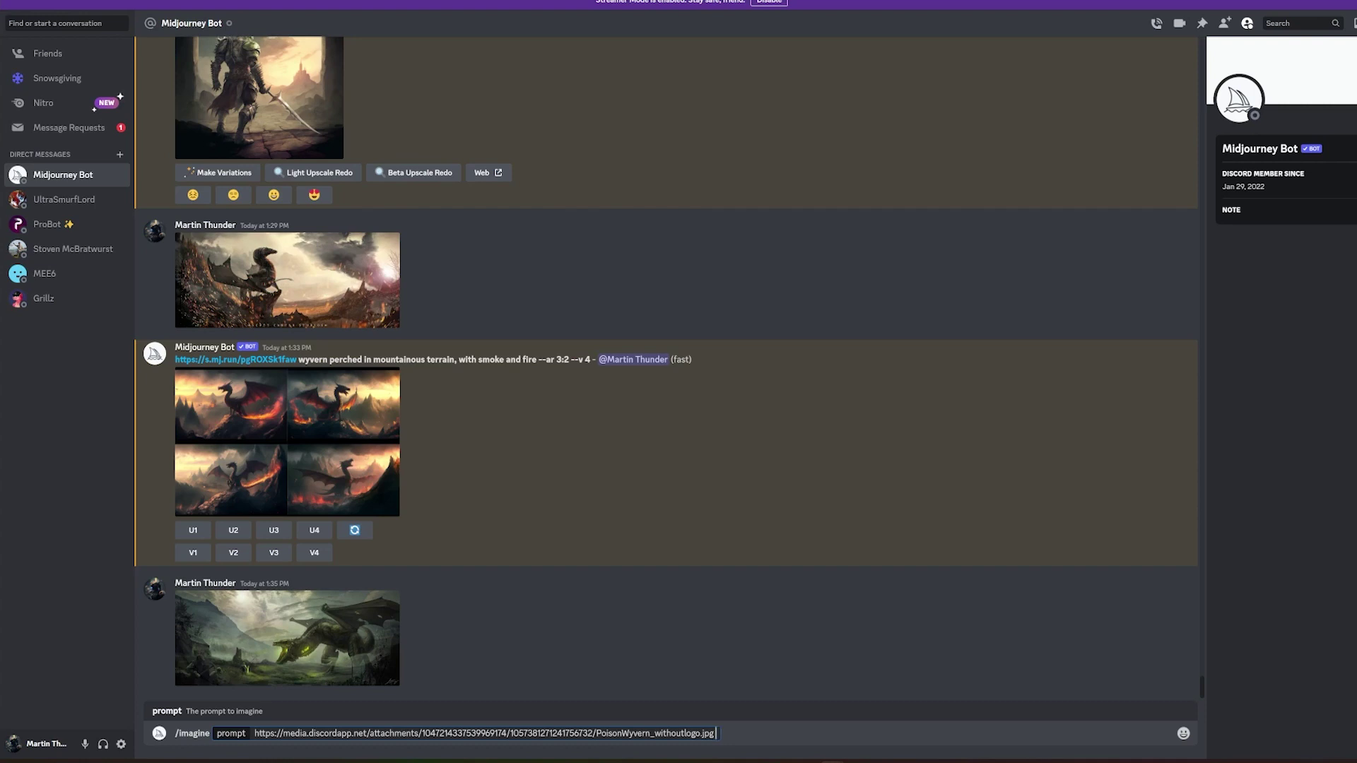
text(undead wyvern, dragon)
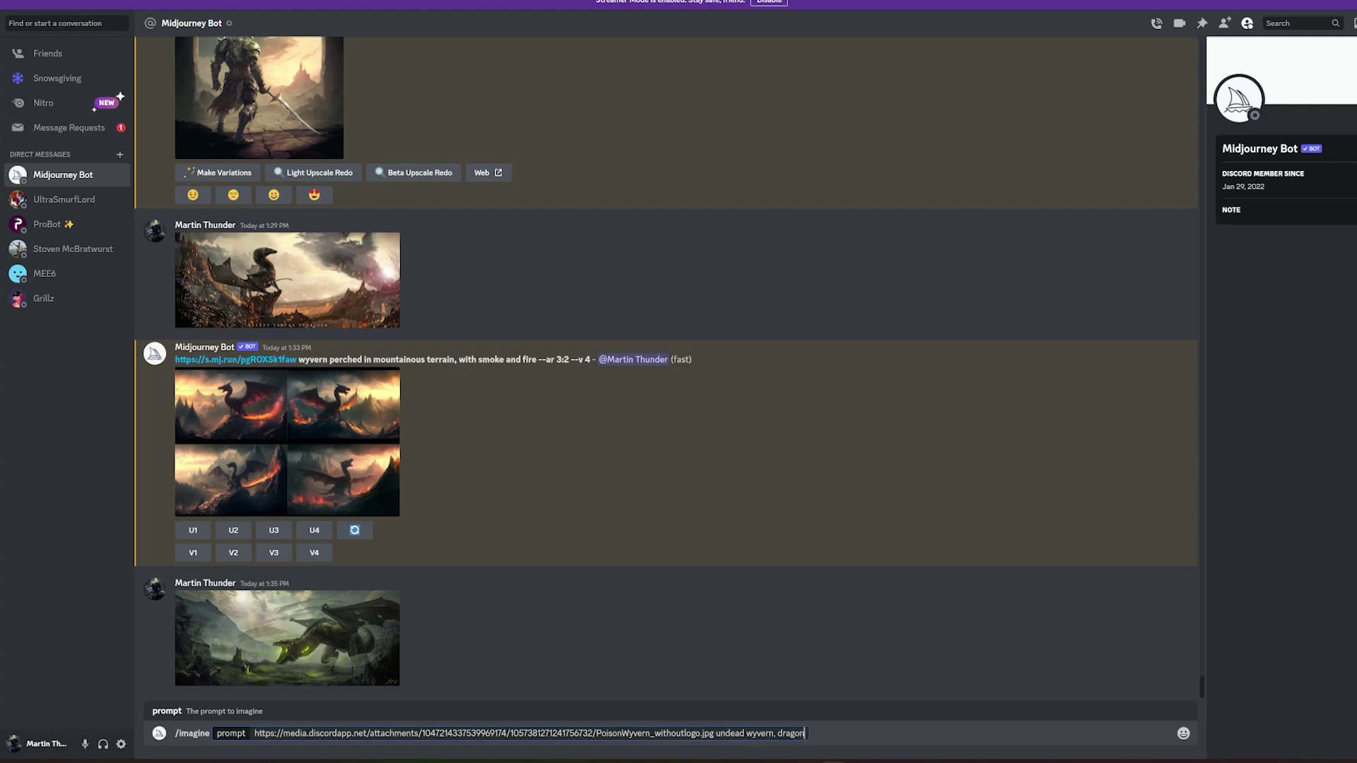
text(, poison breath, attacking knights)
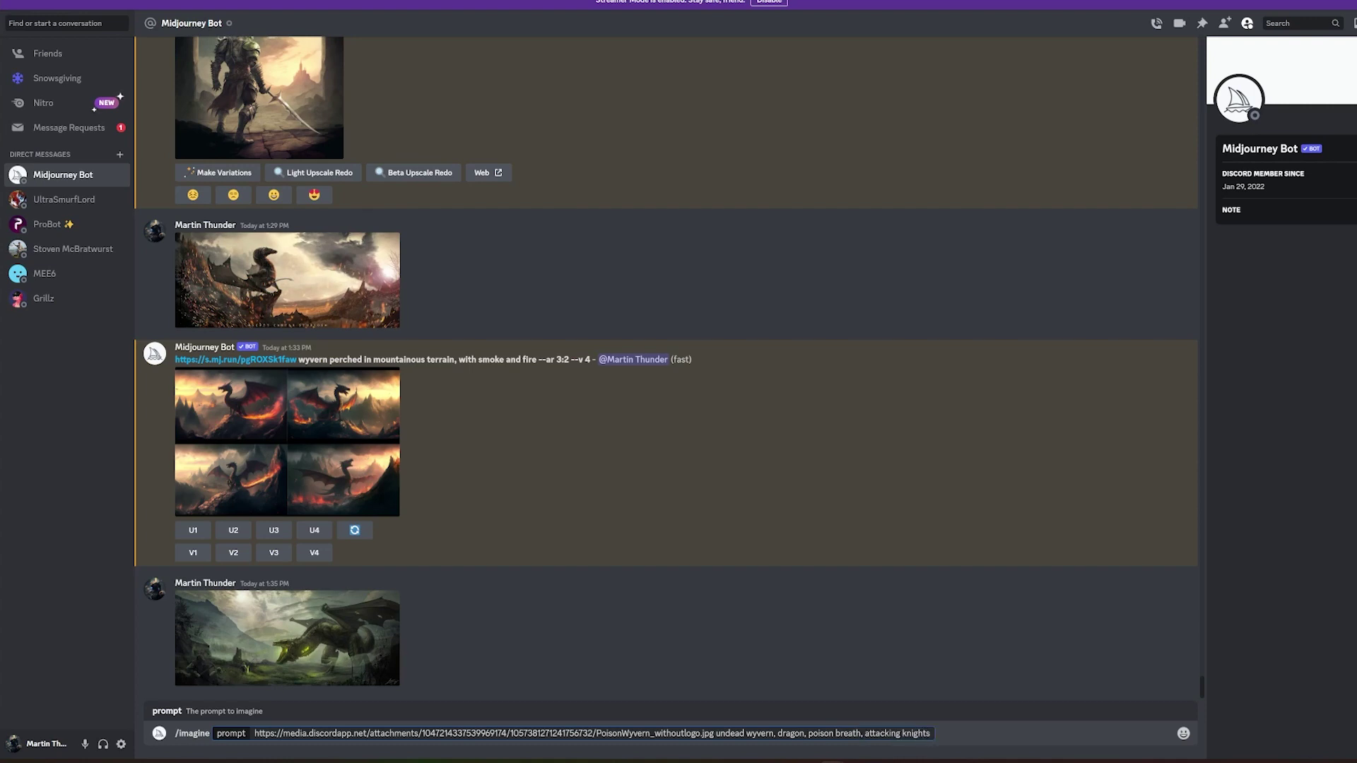
text(, dark and moody, cinematic)
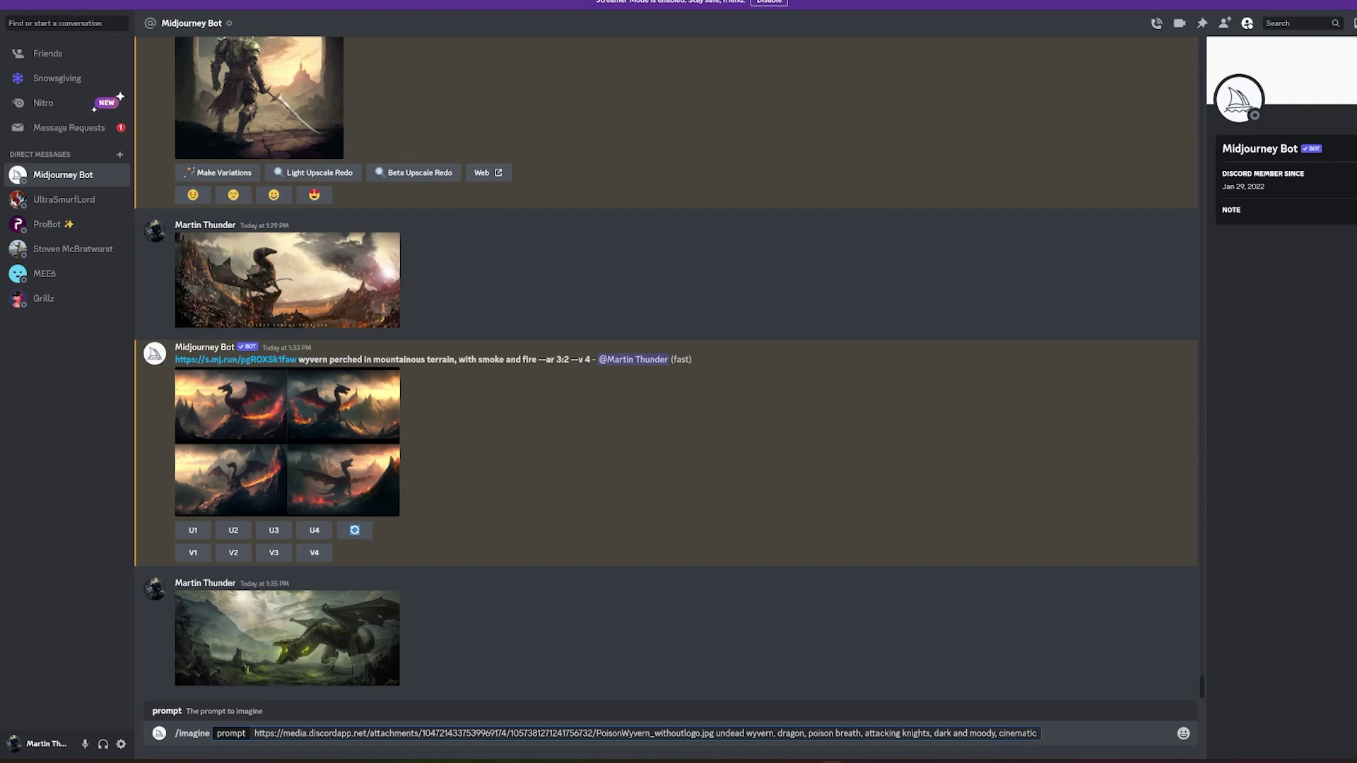
text( --ar 3:2)
key(Return)
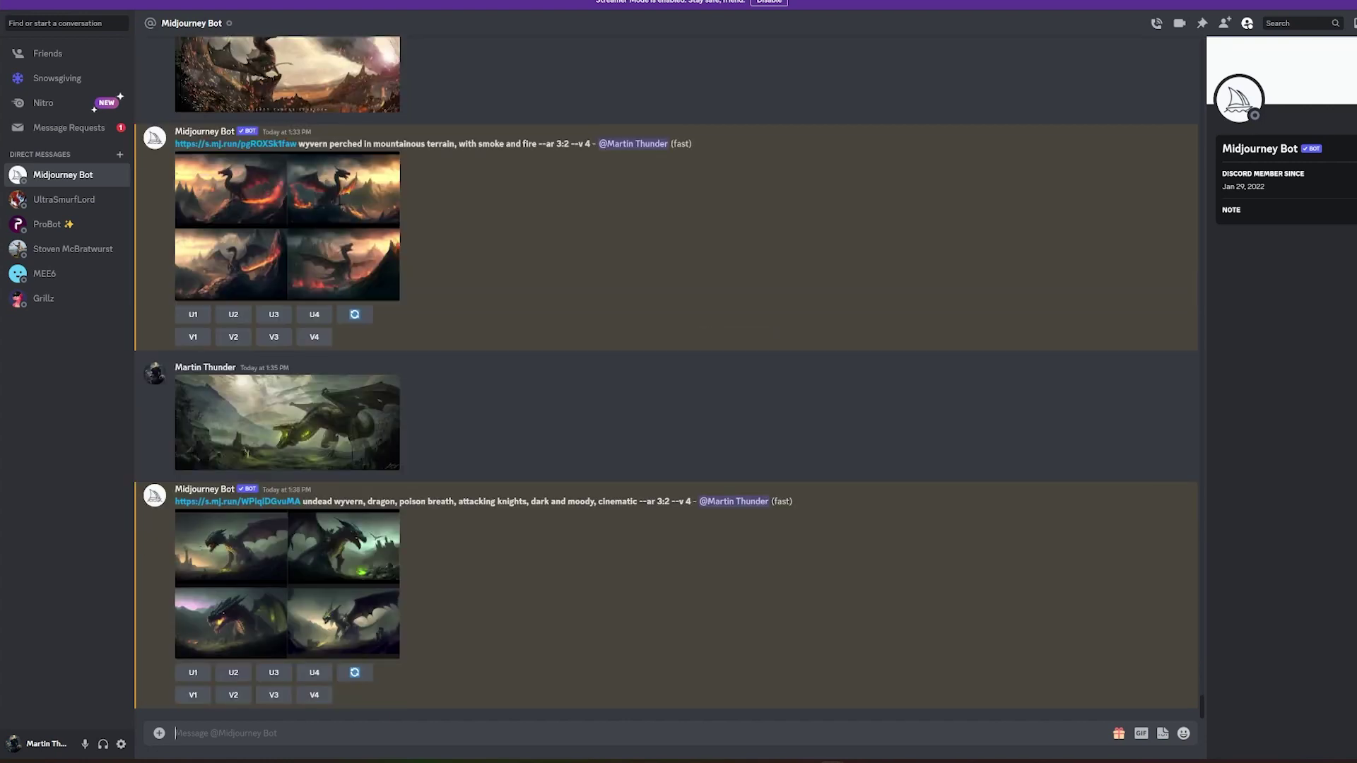
Inspect the finished undead wyvern grid enlarged, then enlarge the fire wyvern grid
click(287, 585)
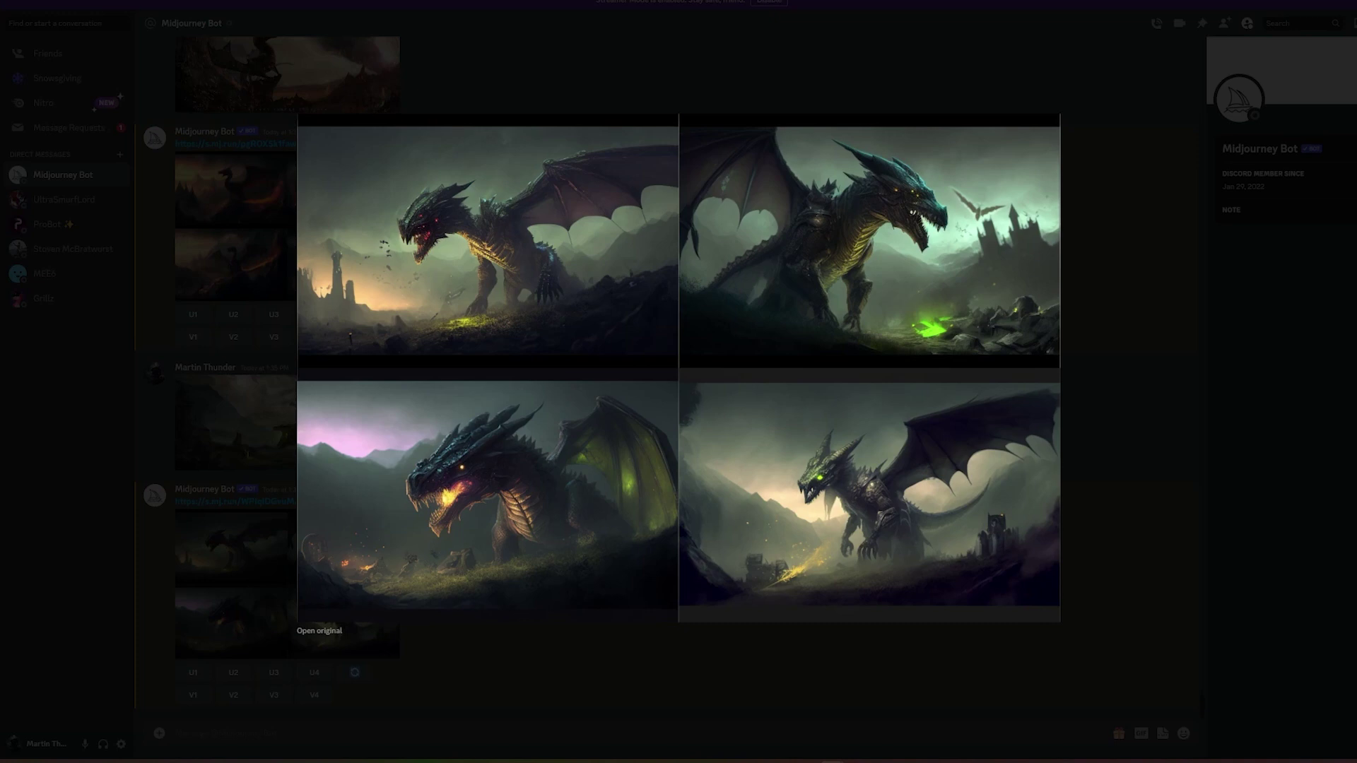
key(Escape)
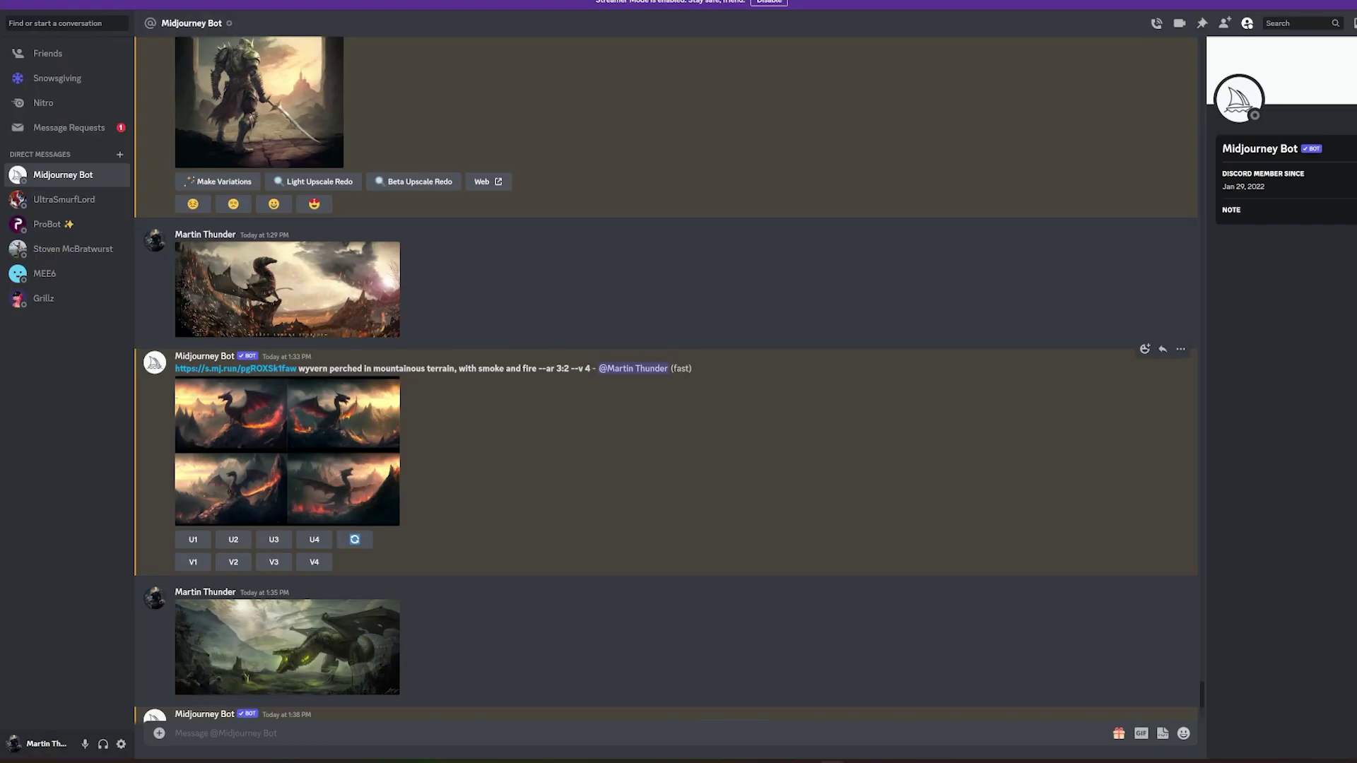
click(287, 451)
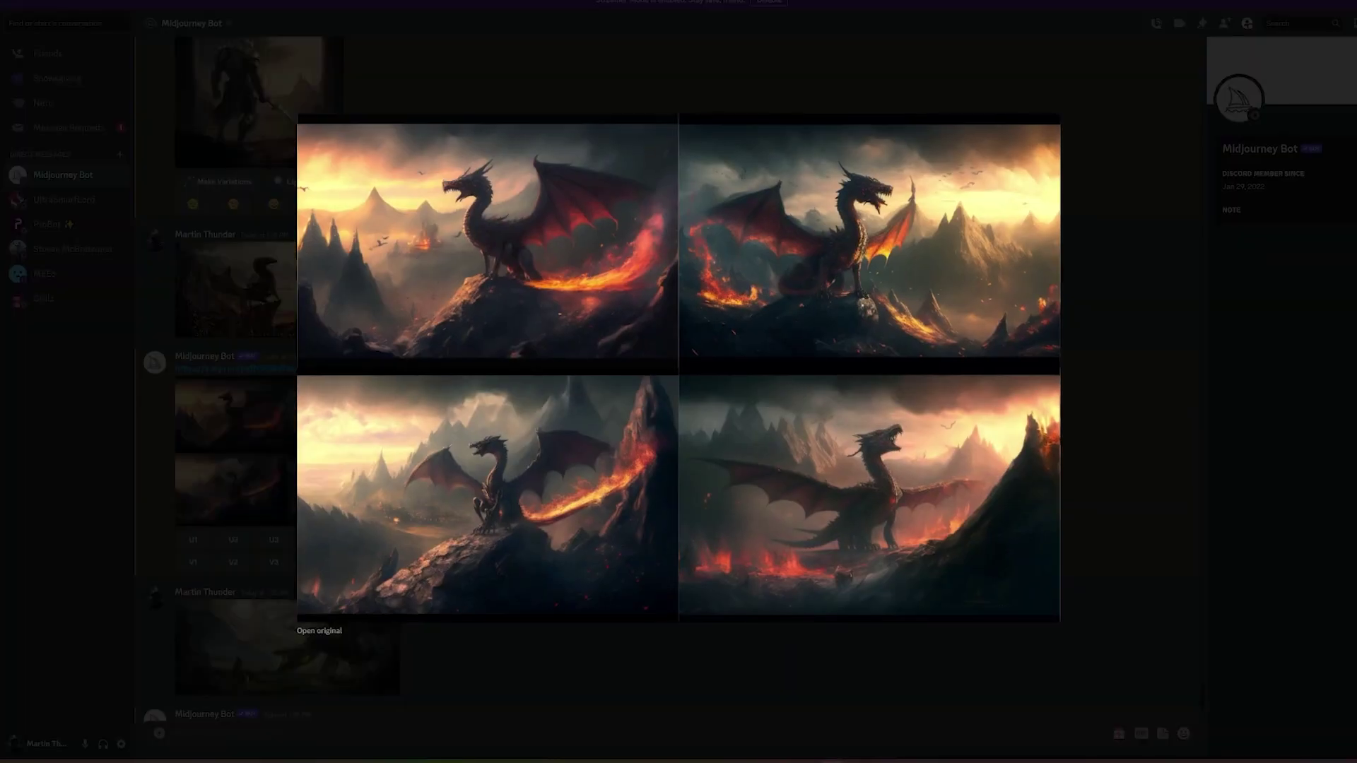
Upscale fire wyvern image 2 with U2 and view the upscaled result enlarged
key(Escape)
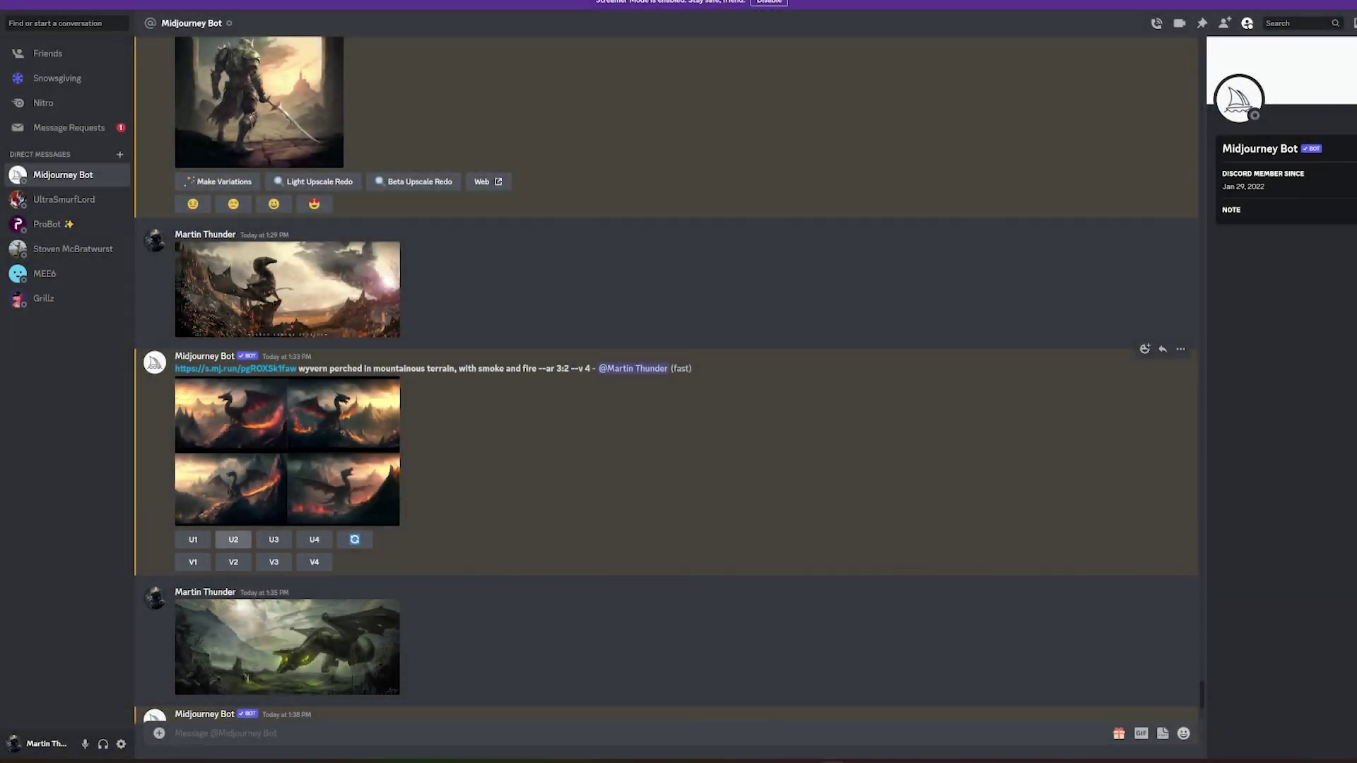
click(233, 539)
click(287, 533)
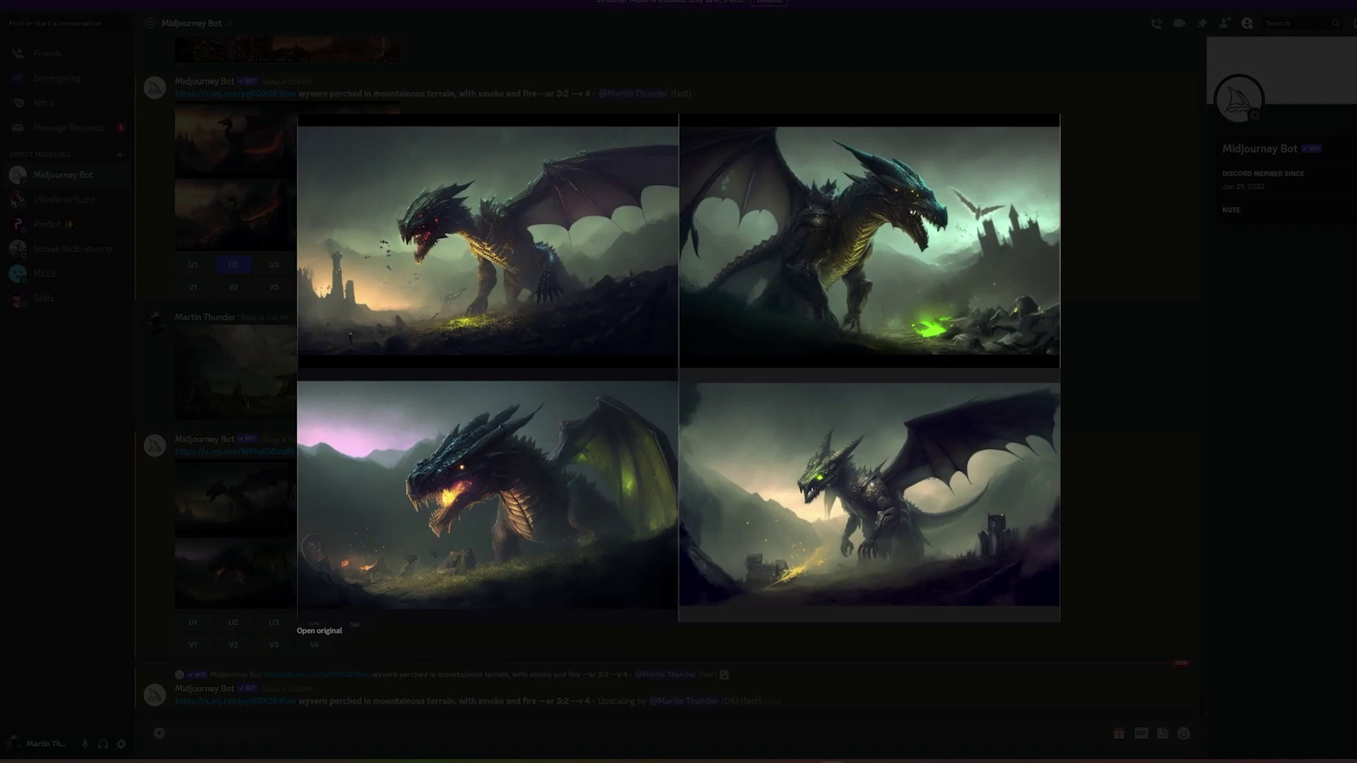
key(Escape)
click(287, 359)
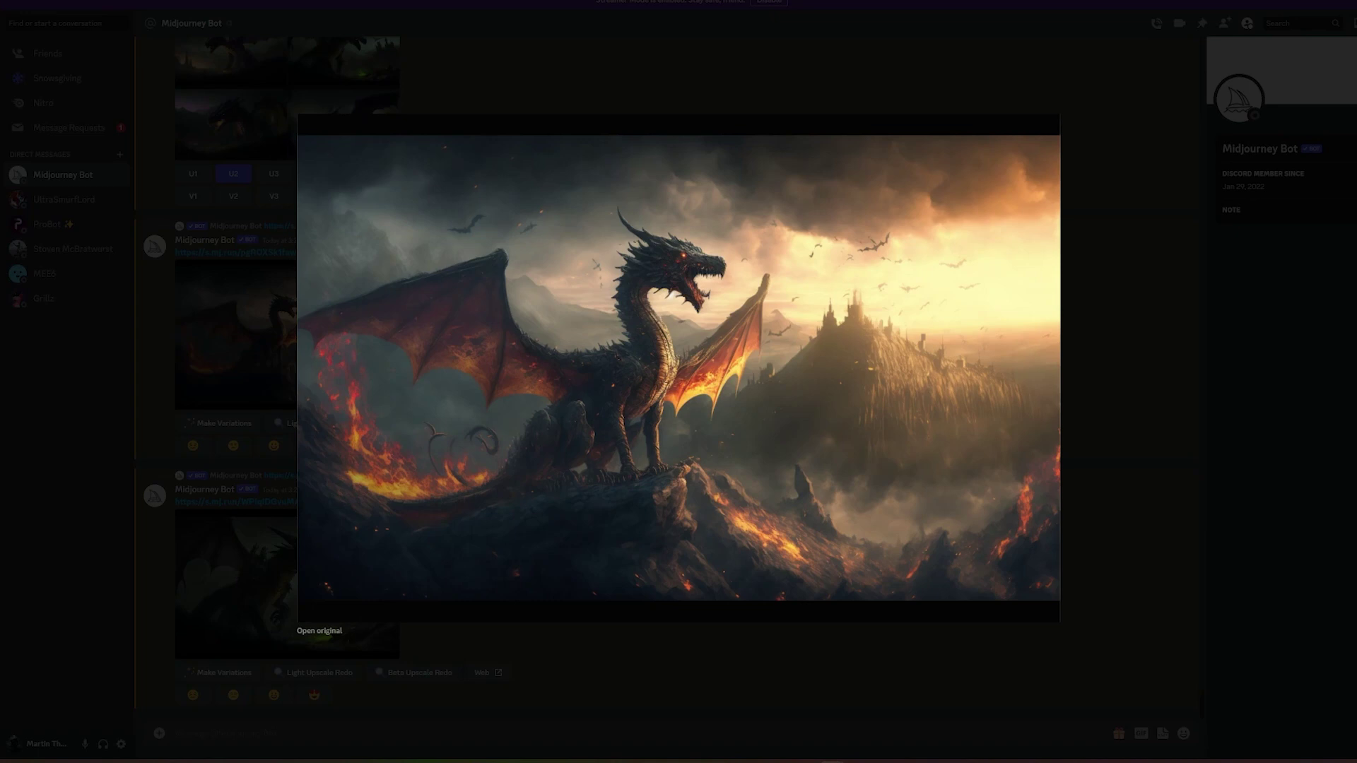
Close the upscaled fire wyvern and open the upscaled undead poison dragon full size
key(Escape)
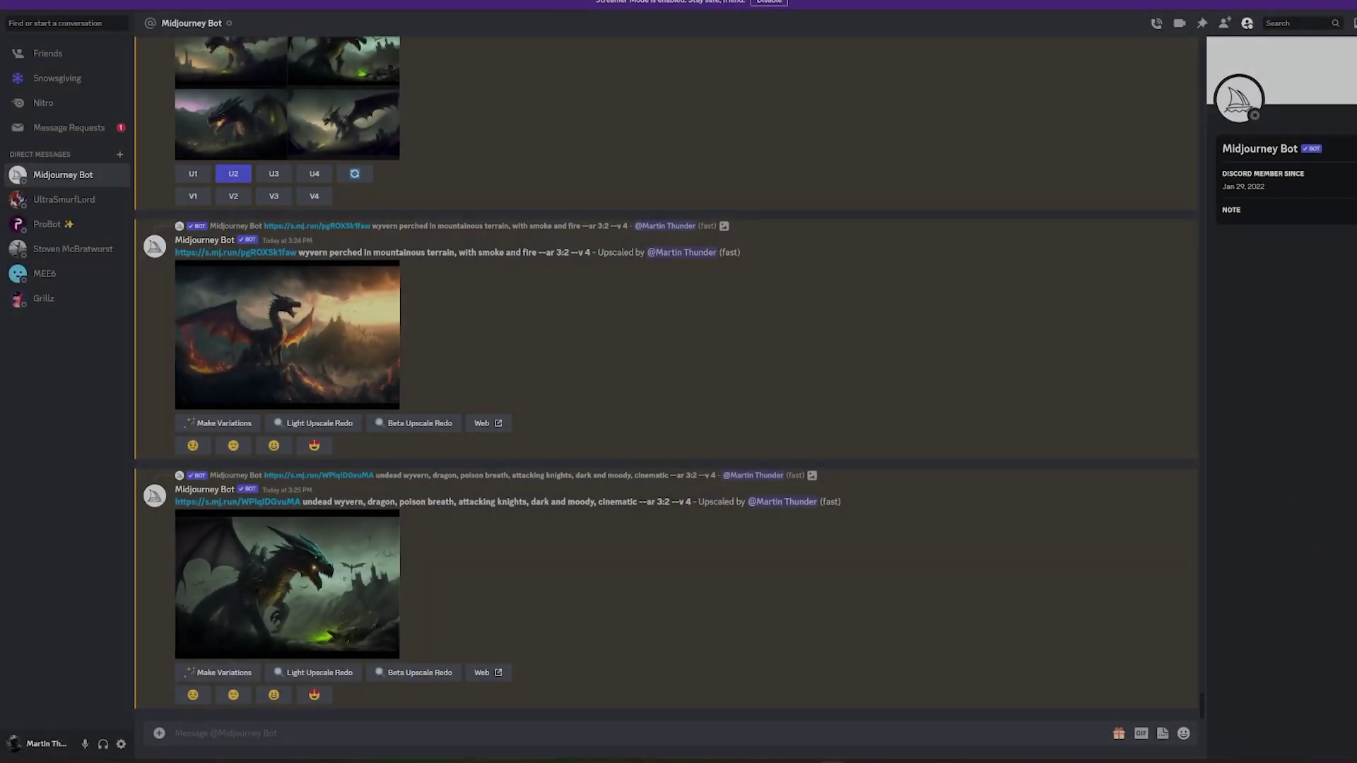
click(287, 584)
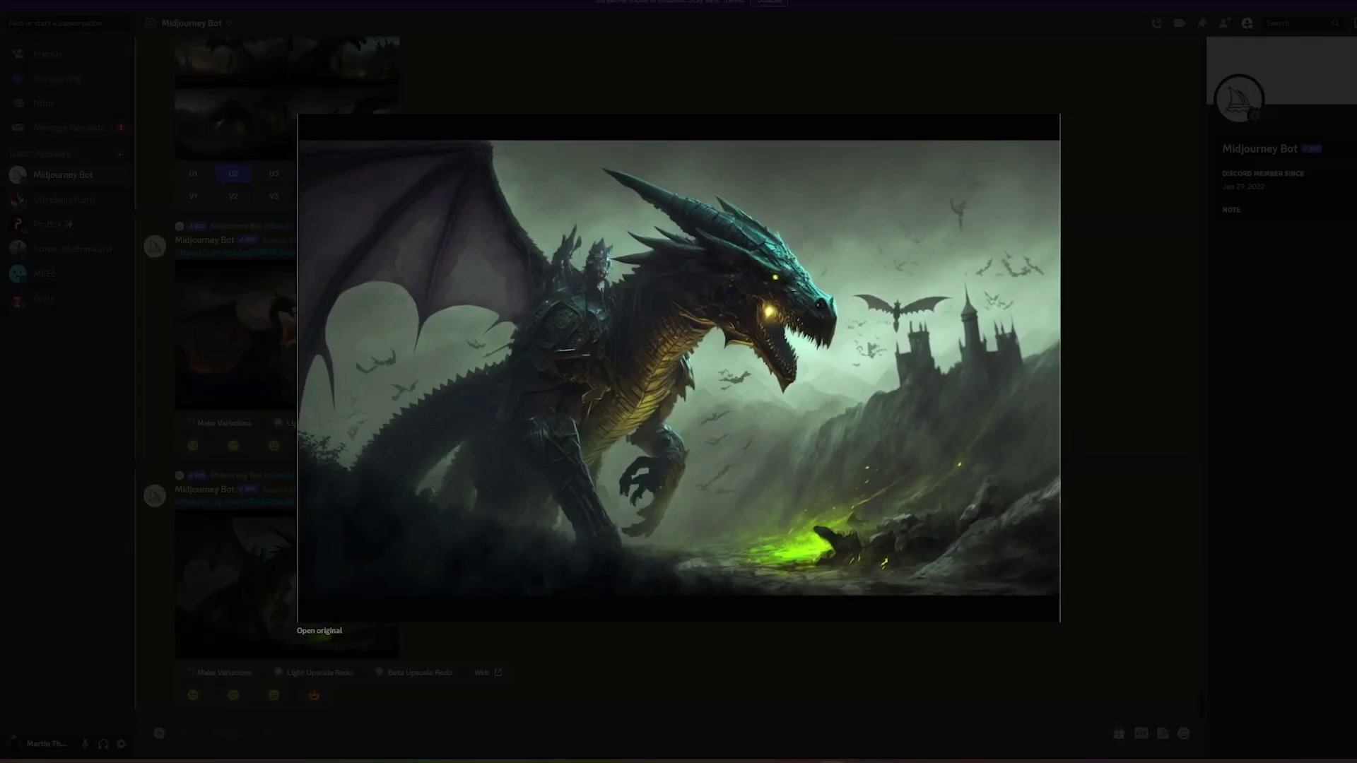